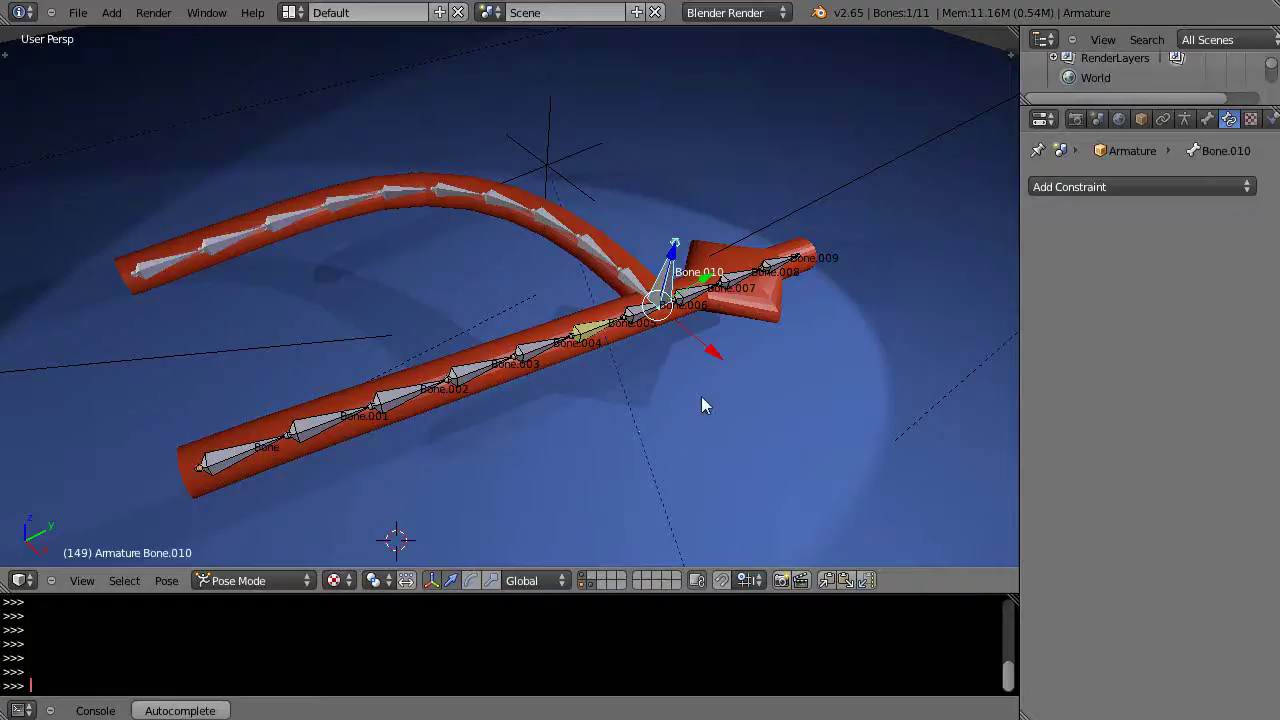
Move Bone.010 upright to the red tube's junction and check how the chain bends
middle_click_drag(708, 412, 680, 365)
scroll(617, 380, "up", 3)
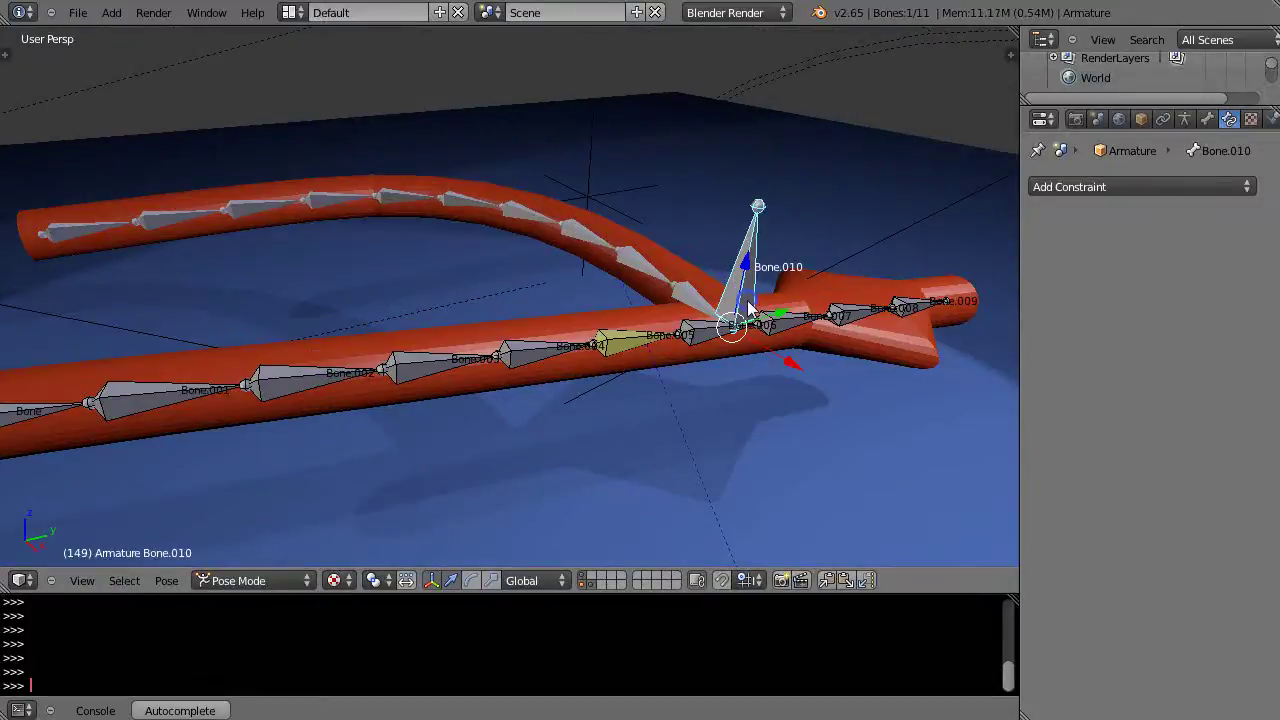
key("g")
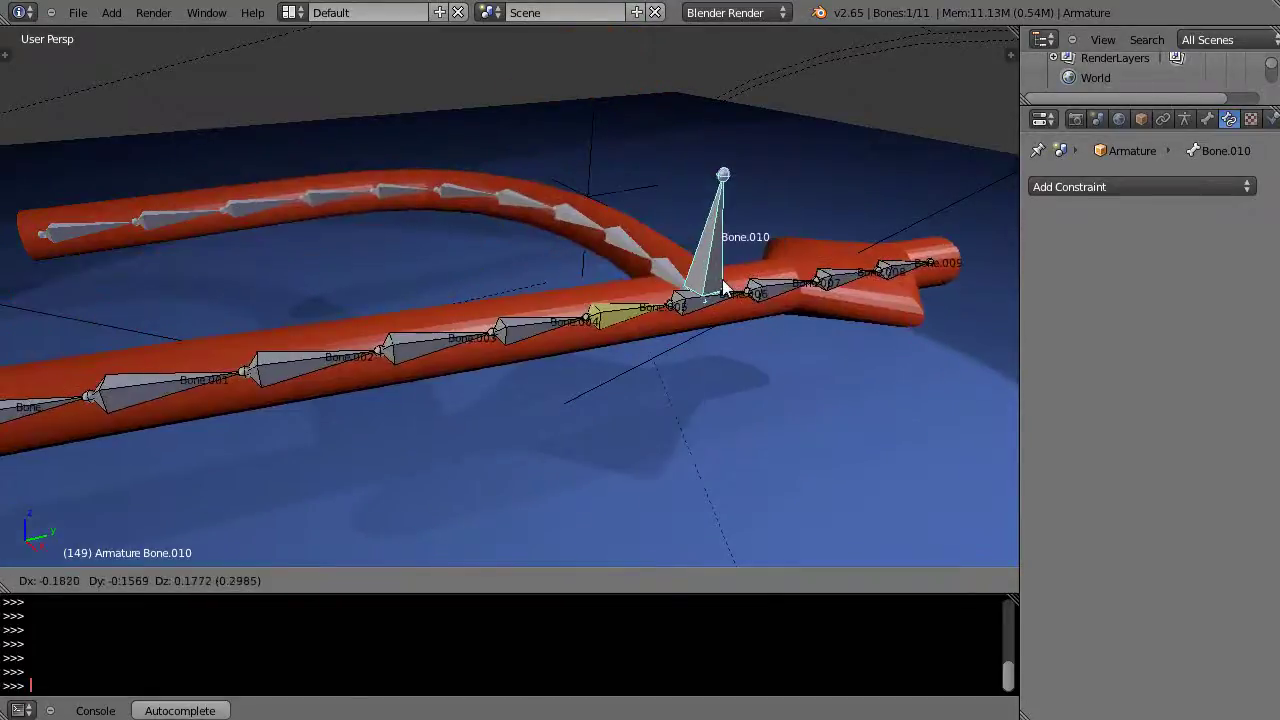
left_click(724, 287)
middle_click_drag(696, 349, 686, 364)
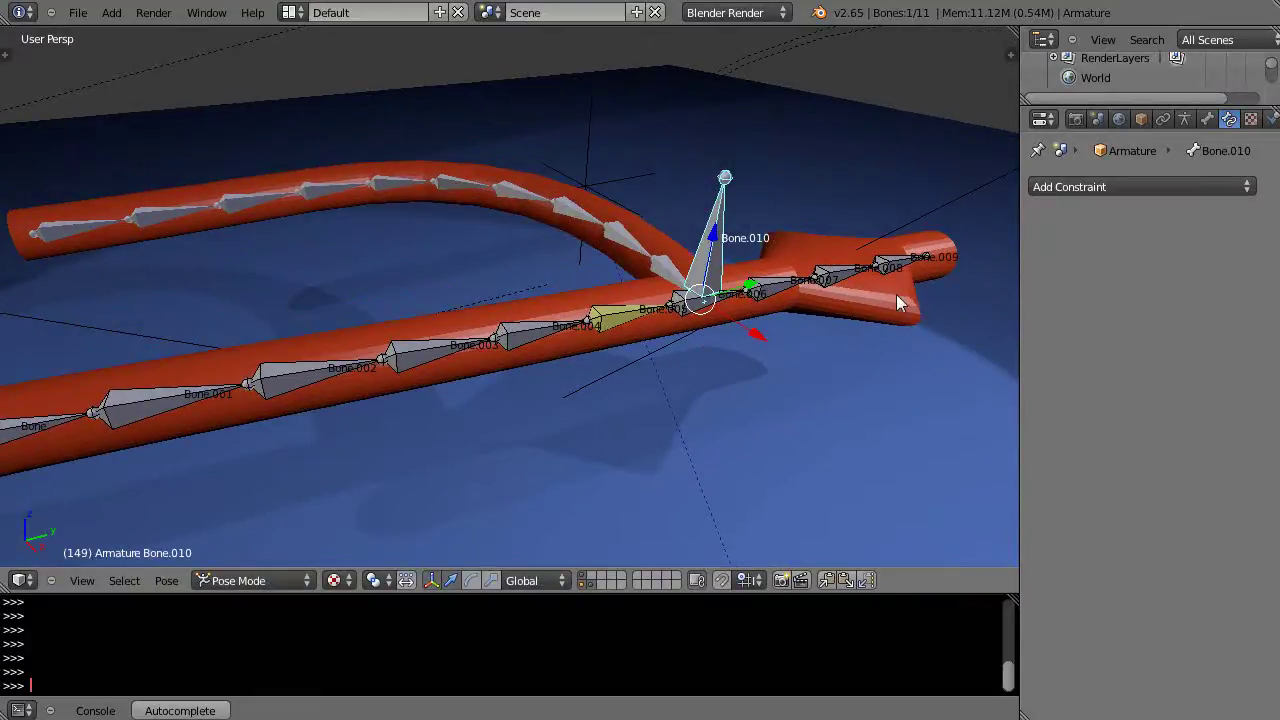
middle_click_drag(923, 354, 874, 347)
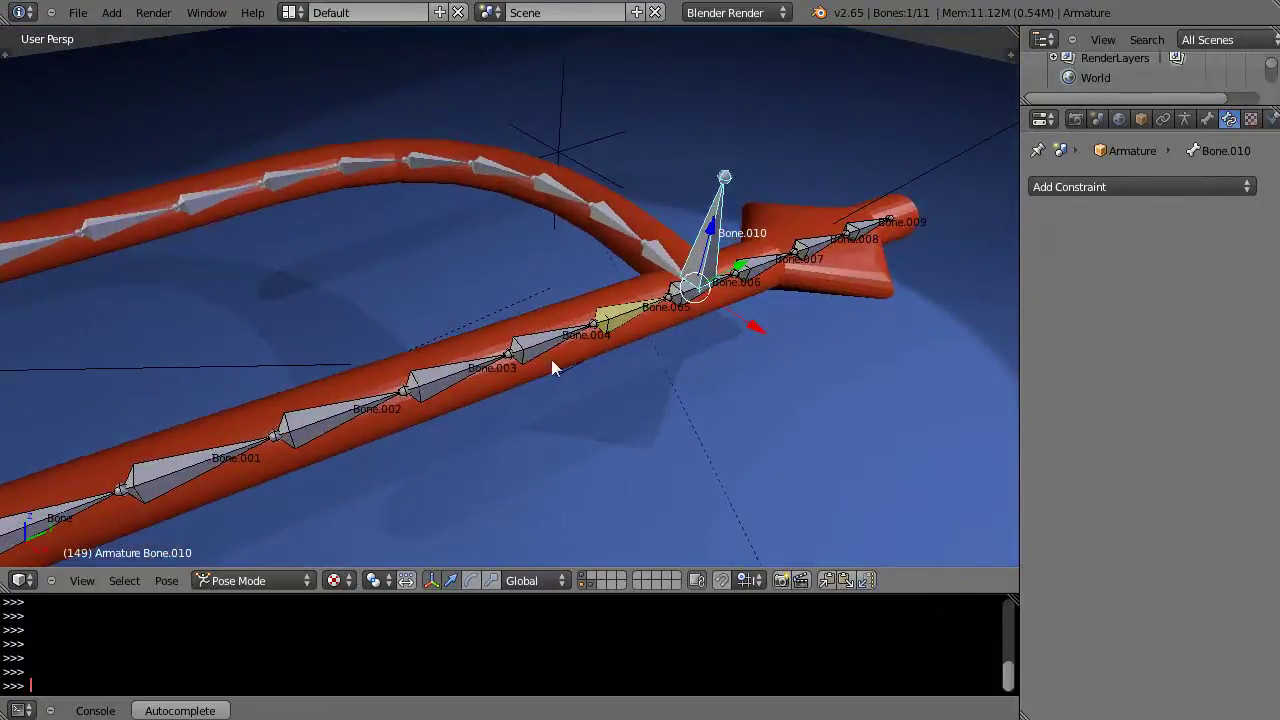
scroll(612, 352, "down", 3)
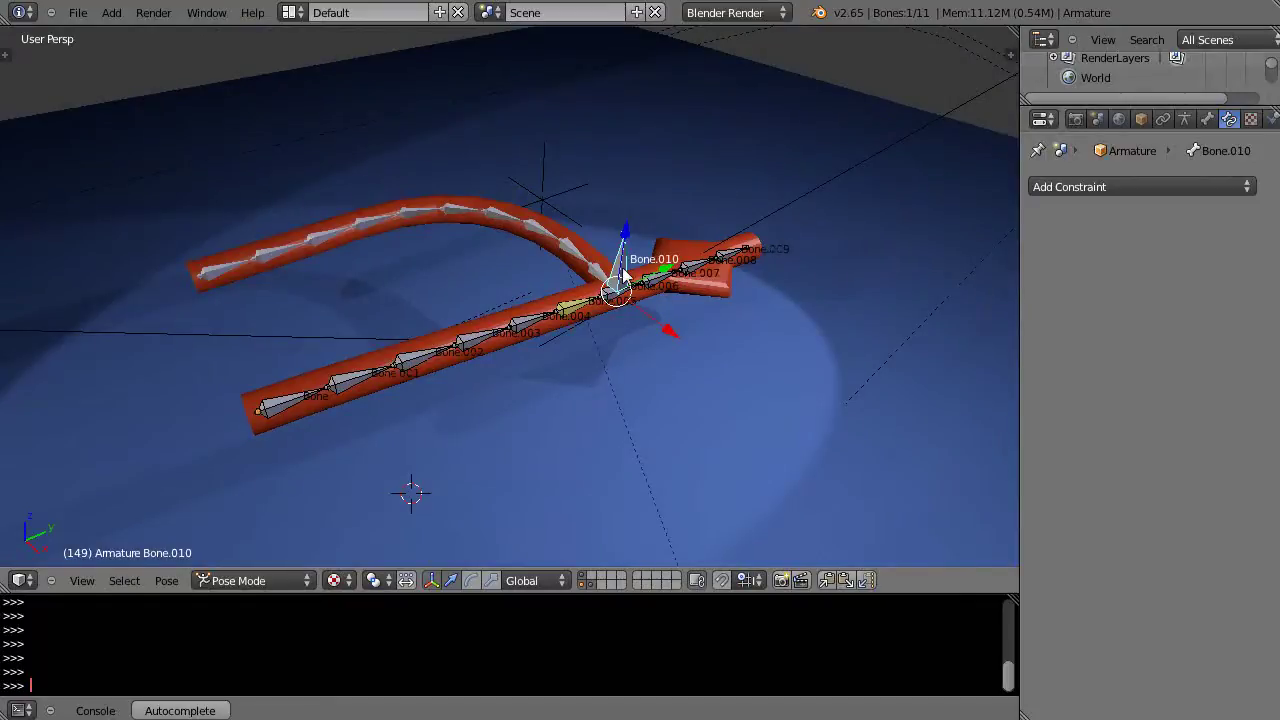
Select Bone.005 to review its IK constraint targeting Bone.010
left_click(580, 315, "shift")
key("shift+i")
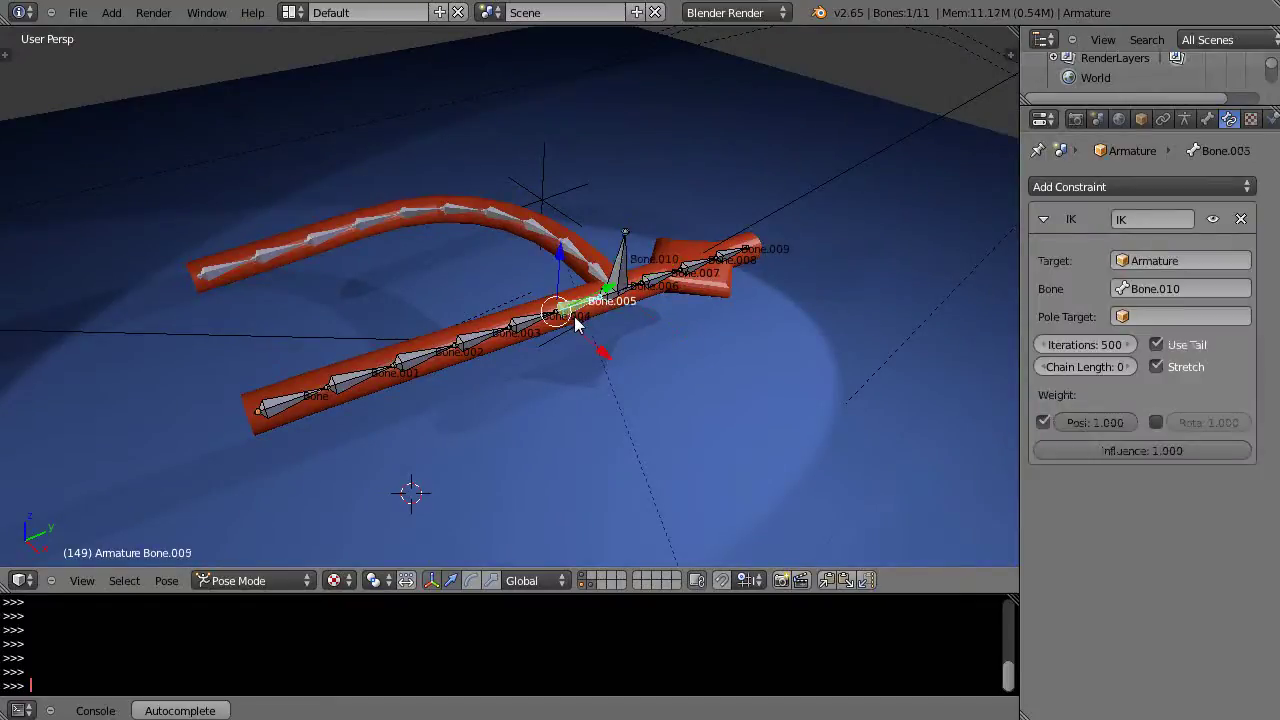
scroll(857, 243, "down", 3)
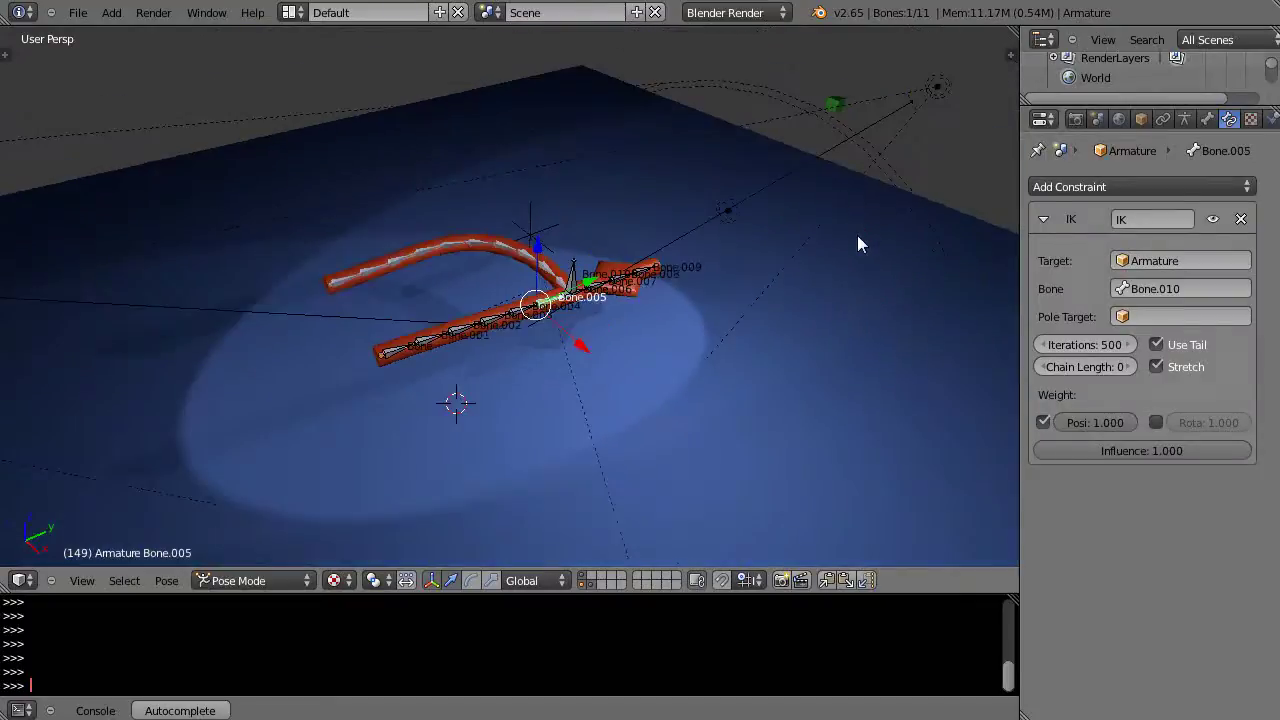
middle_click_drag(816, 179, 734, 237)
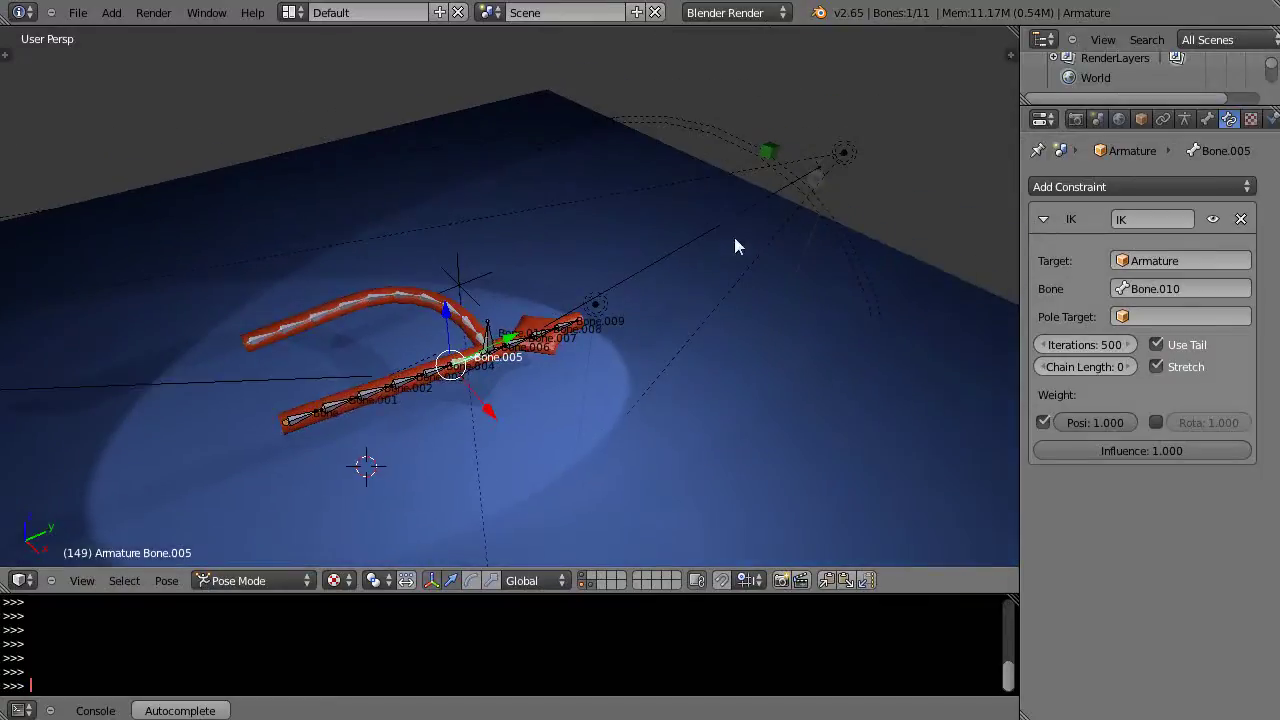
In a maximised 3D view, lower CubeTarget along Y and Z onto the floor beside the rig
key("ctrl+Up")
scroll(735, 239, "up", 2)
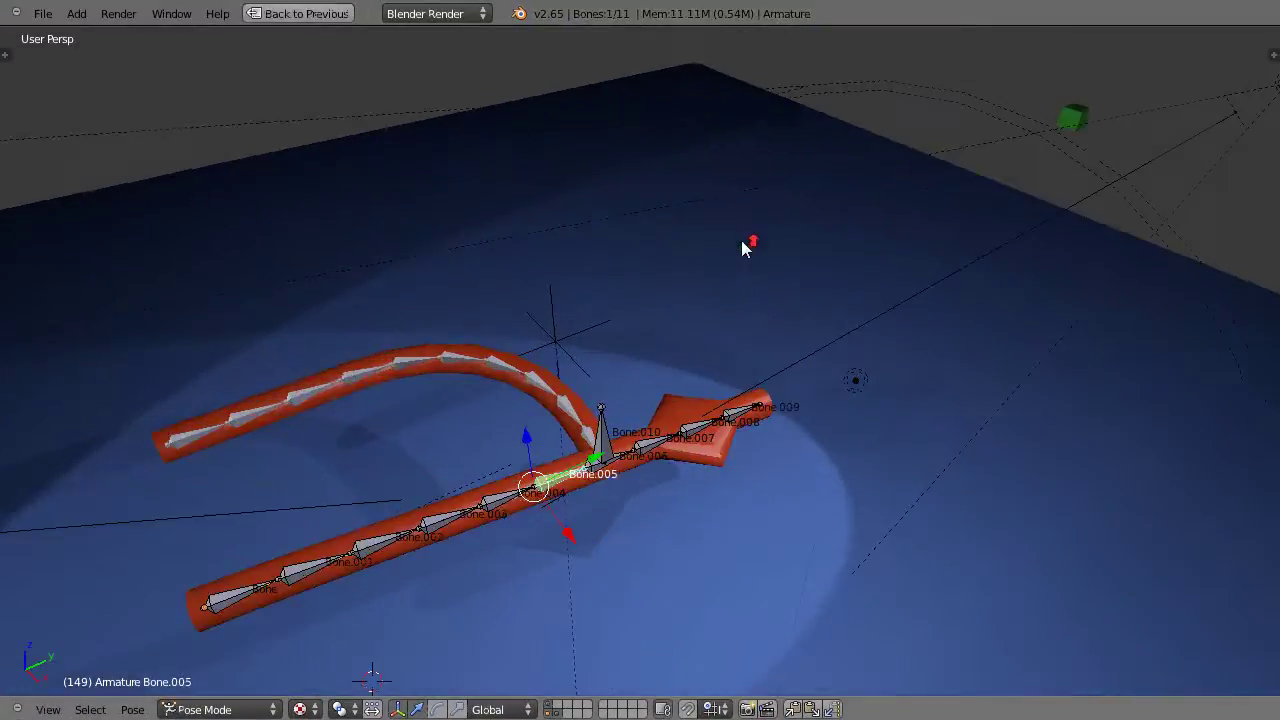
right_click(1066, 119)
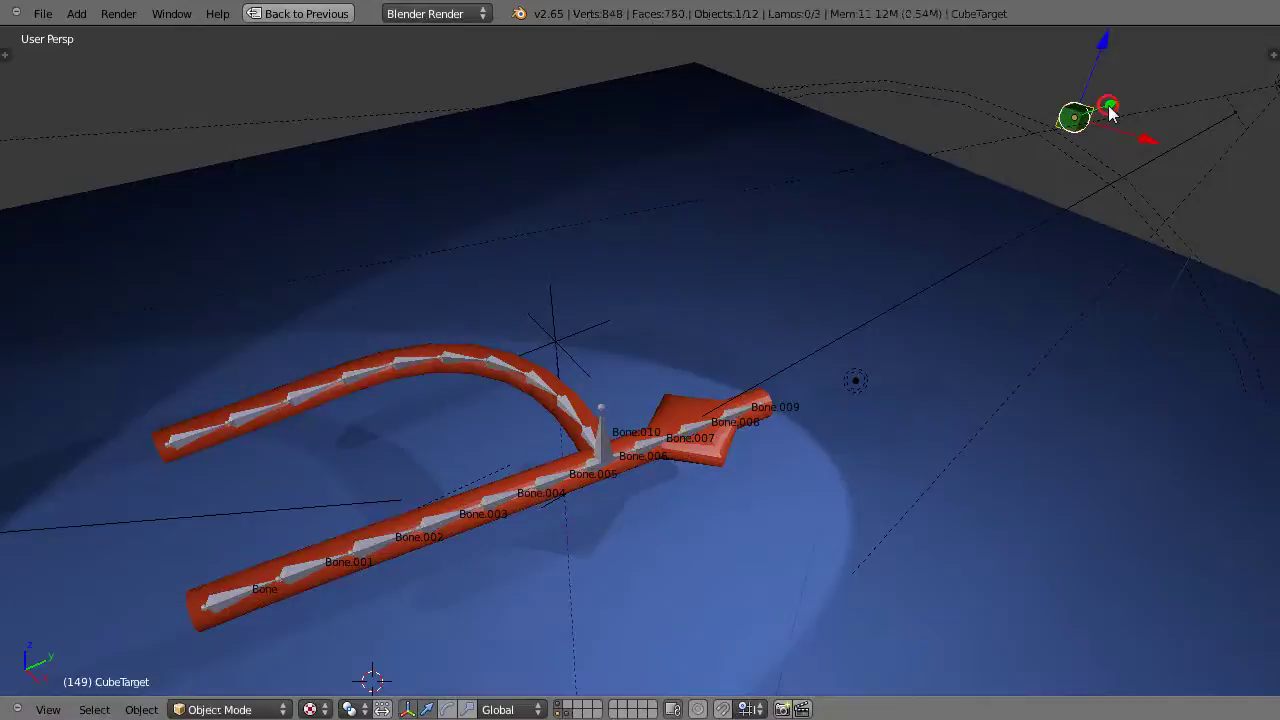
left_click_drag(1110, 110, 990, 170)
left_click_drag(980, 86, 986, 246)
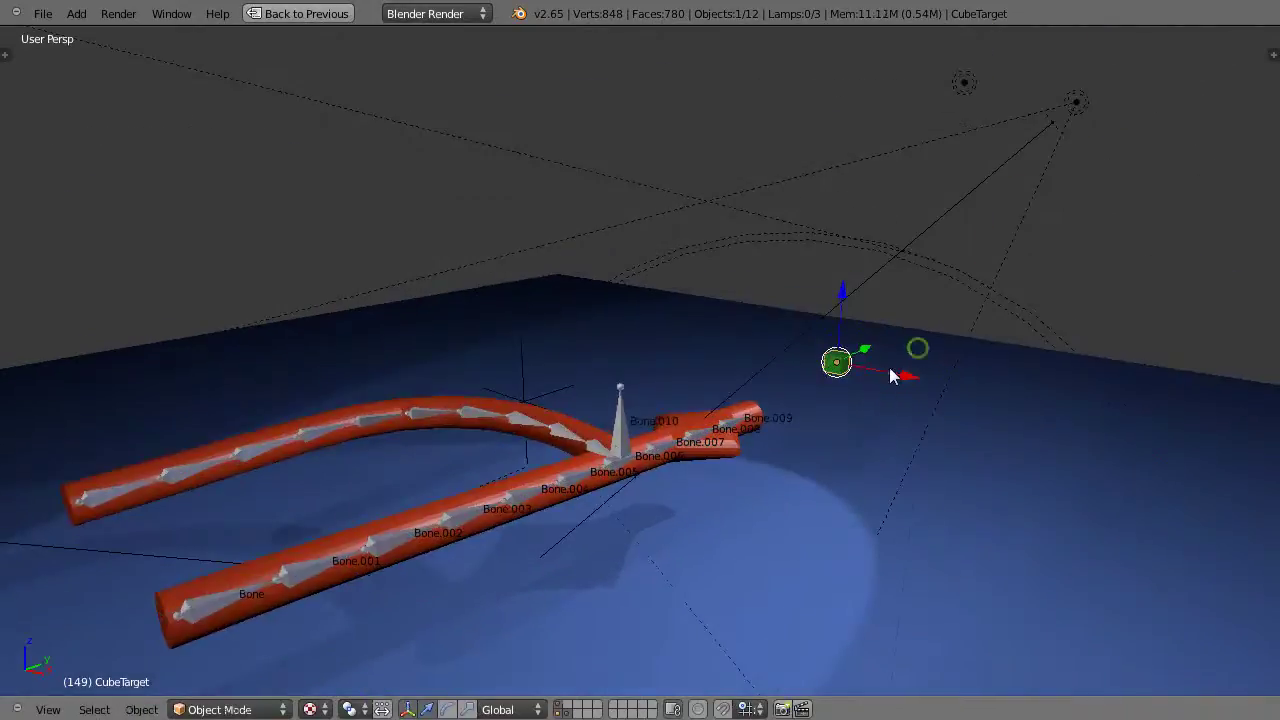
Reselect the armature and make Bone.005 the active bone again
right_click(620, 478)
key("ctrl+Tab")
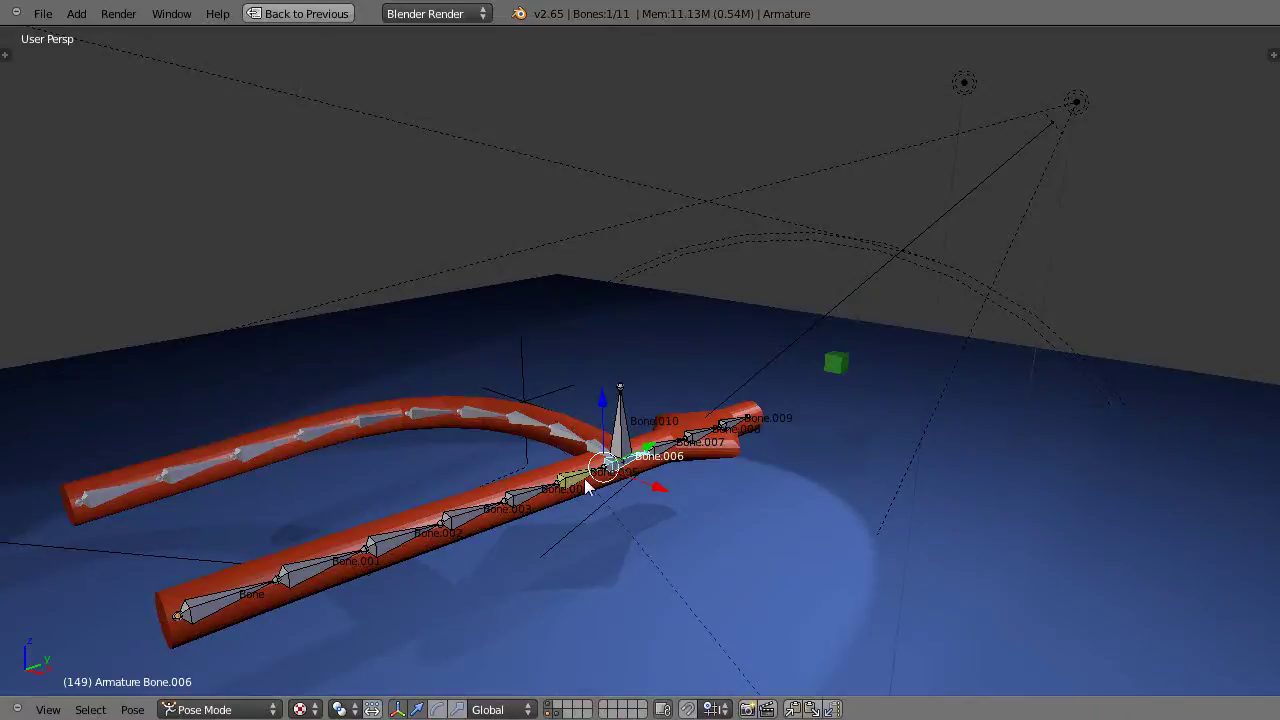
right_click(578, 484)
scroll(770, 485, "down", 5)
middle_click_drag(774, 489, 686, 517)
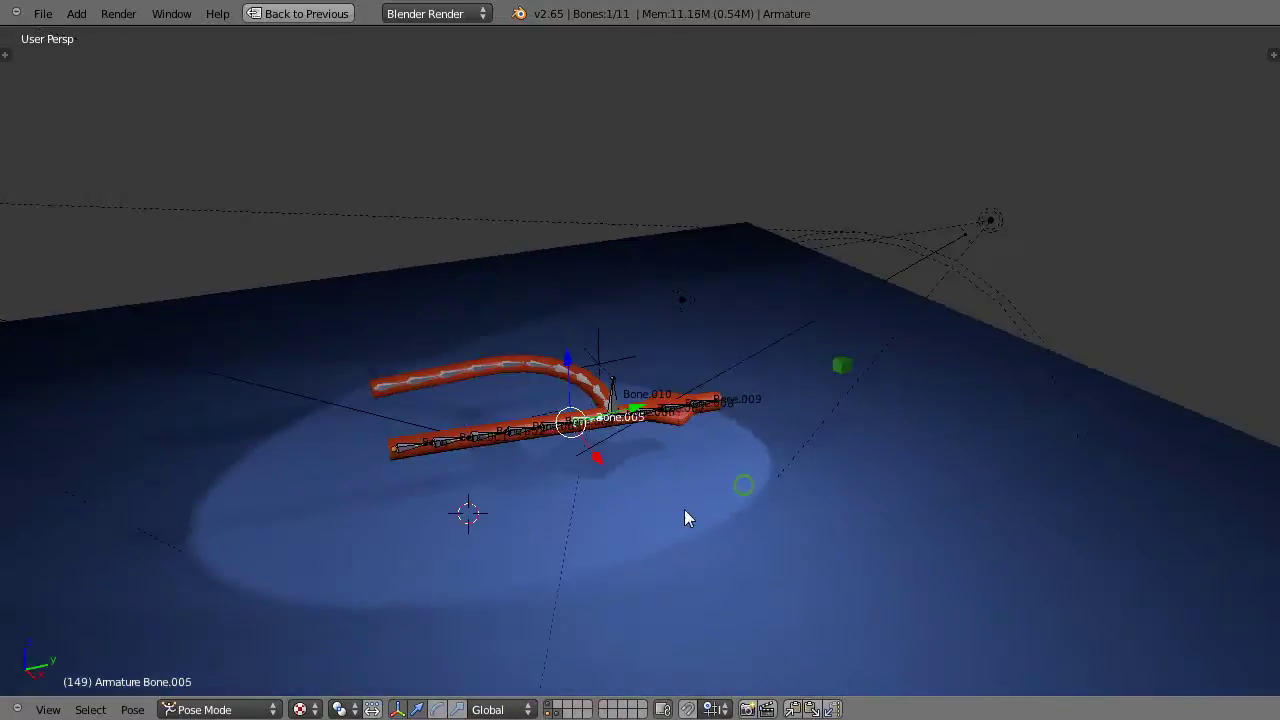
Set CubeTarget as the Pole Target of Bone.005's IK, with pole angle 0°
key("ctrl+Up")
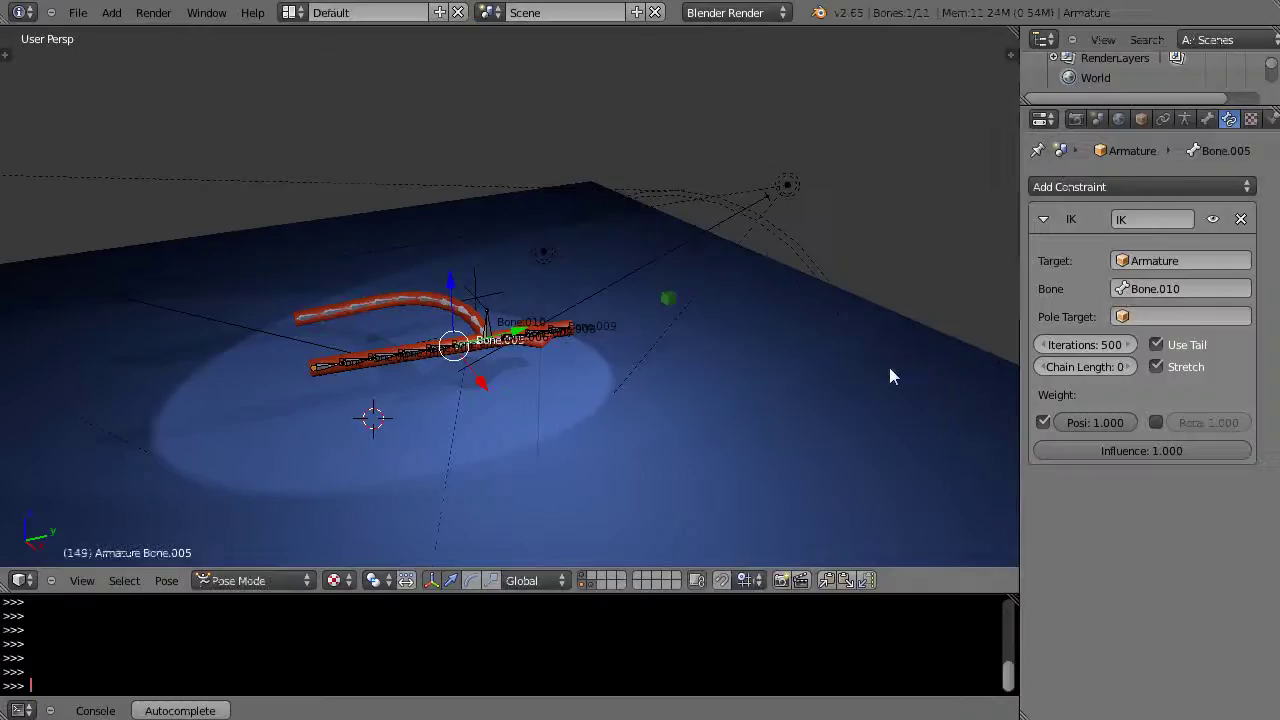
left_click(1177, 316)
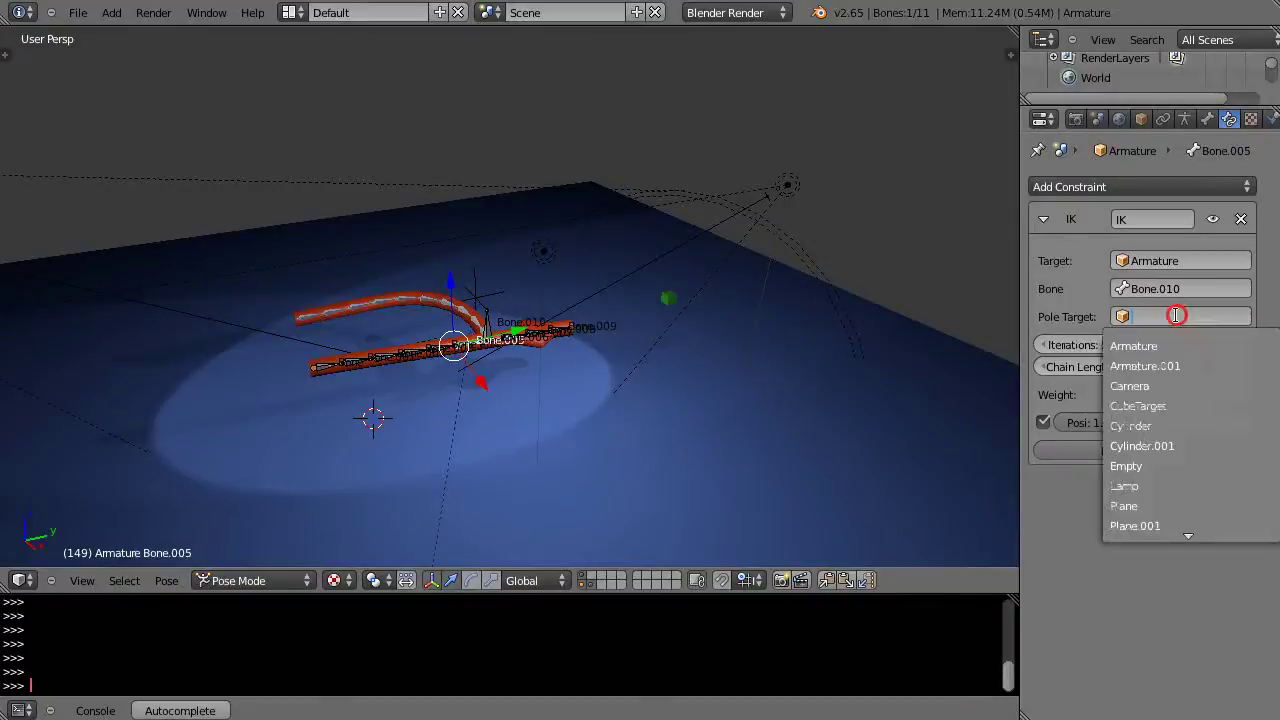
left_click(1142, 407)
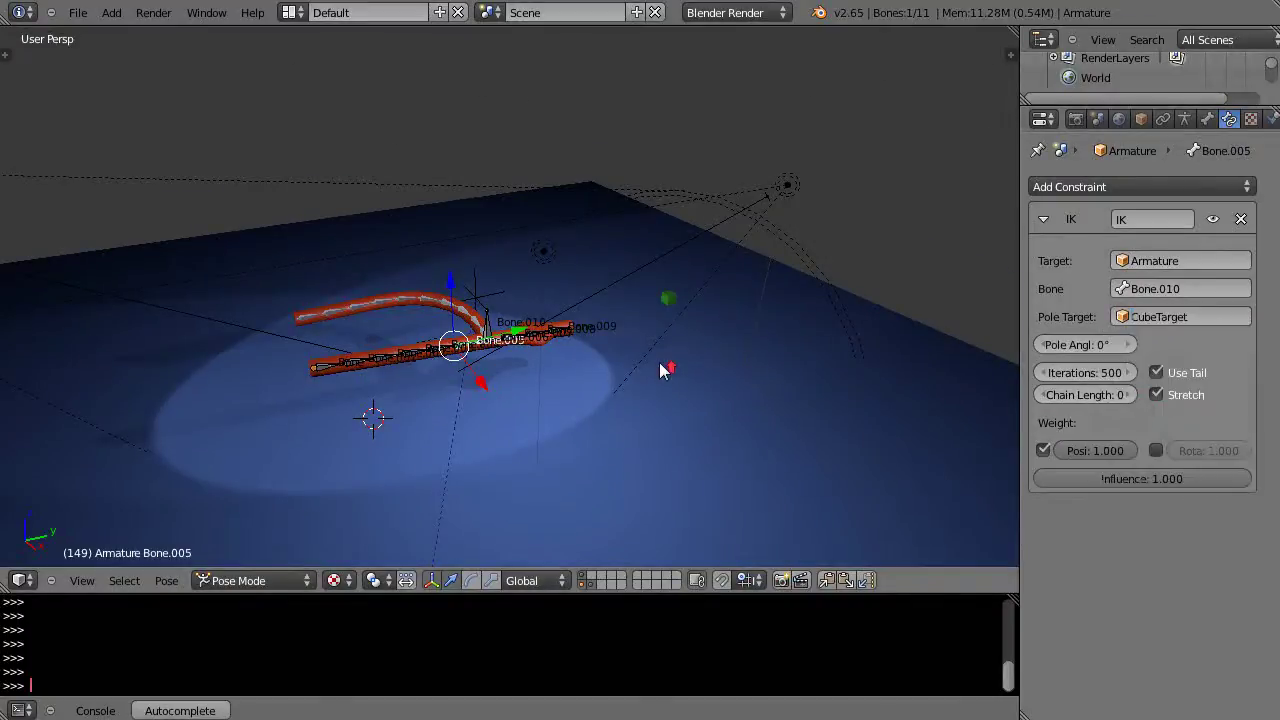
scroll(666, 366, "up", 6)
middle_click_drag(662, 364, 767, 367)
Slide CubeTarget along X to location 2.43898, 7.78581, 1.71612
right_click(611, 302)
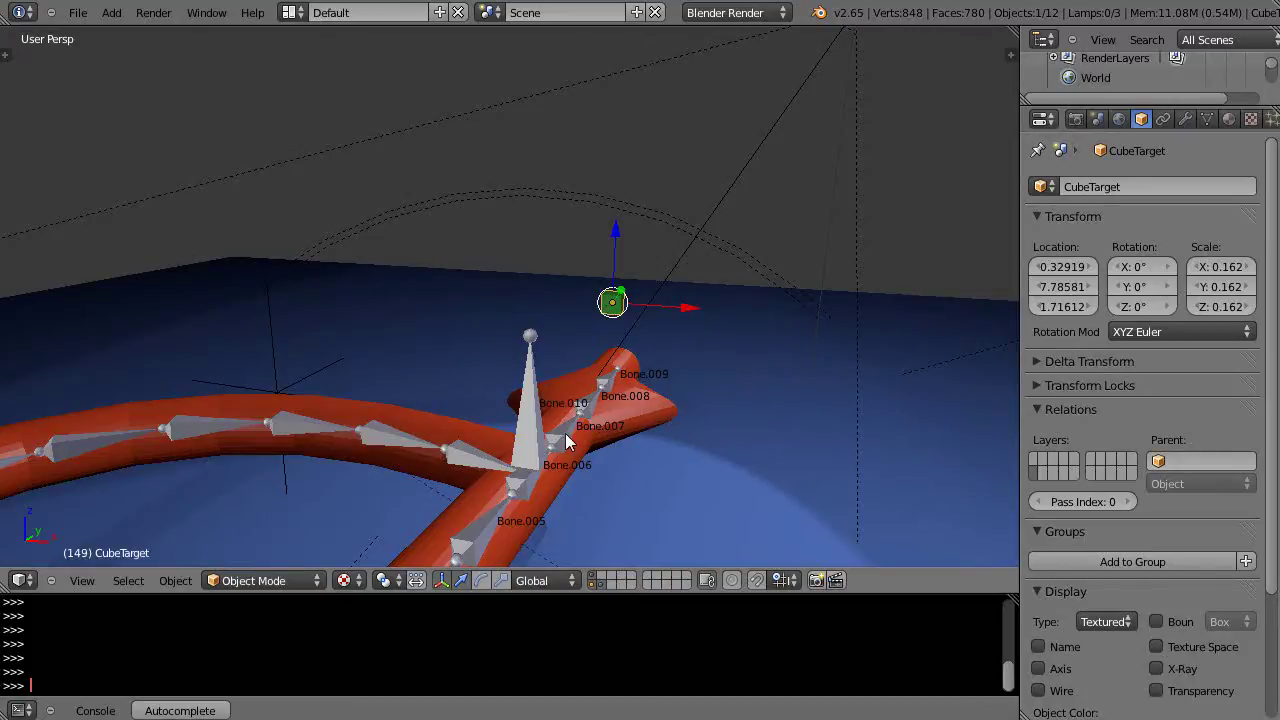
left_click_drag(686, 309, 815, 334)
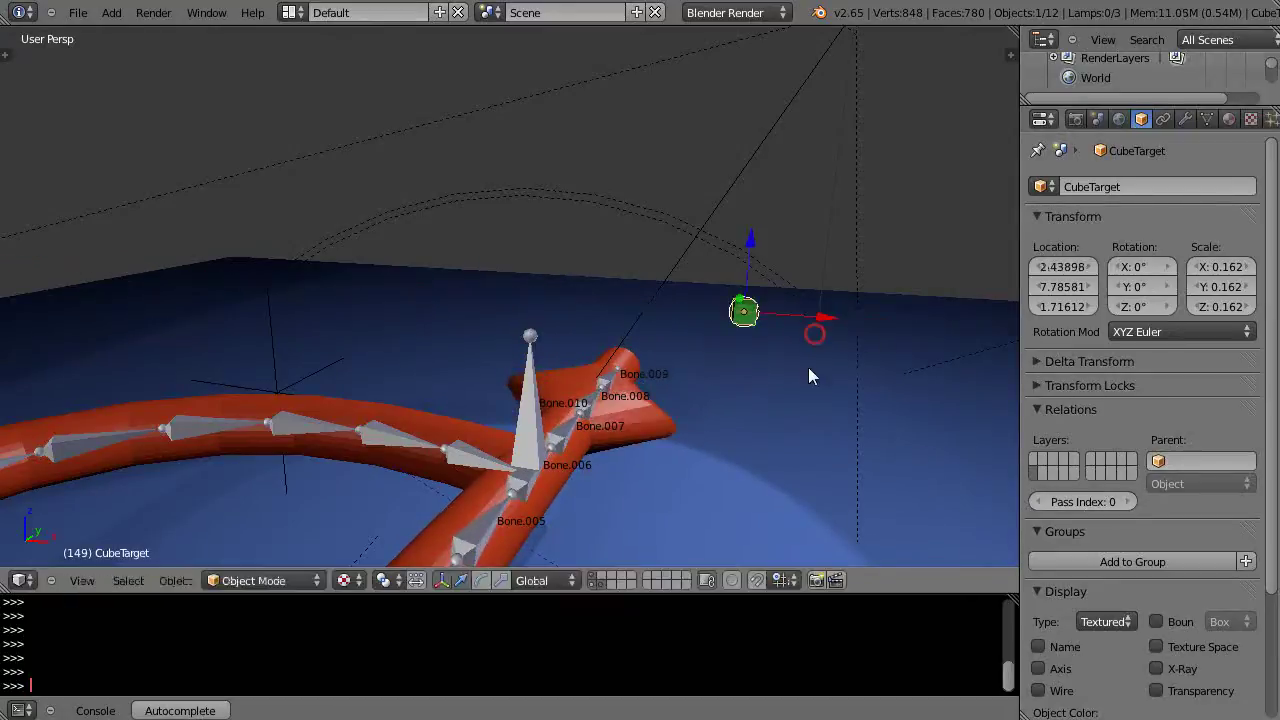
middle_click_drag(791, 406, 683, 415)
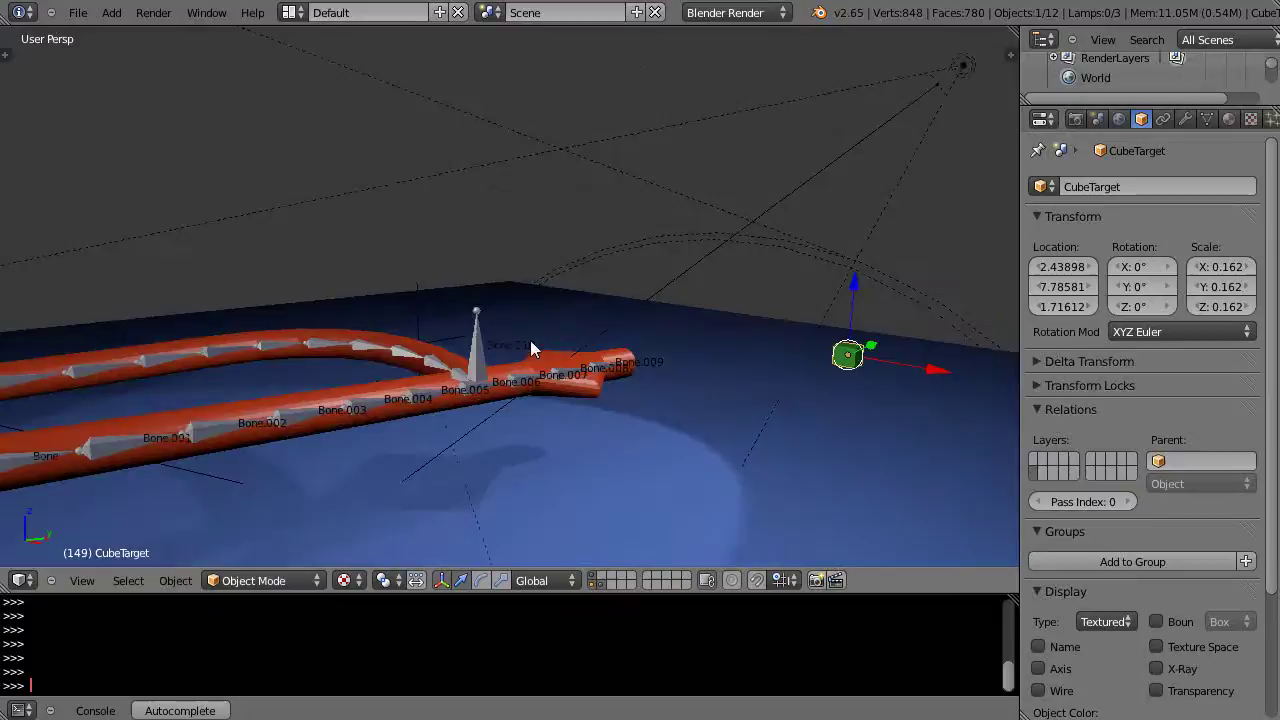
scroll(563, 397, "down", 2)
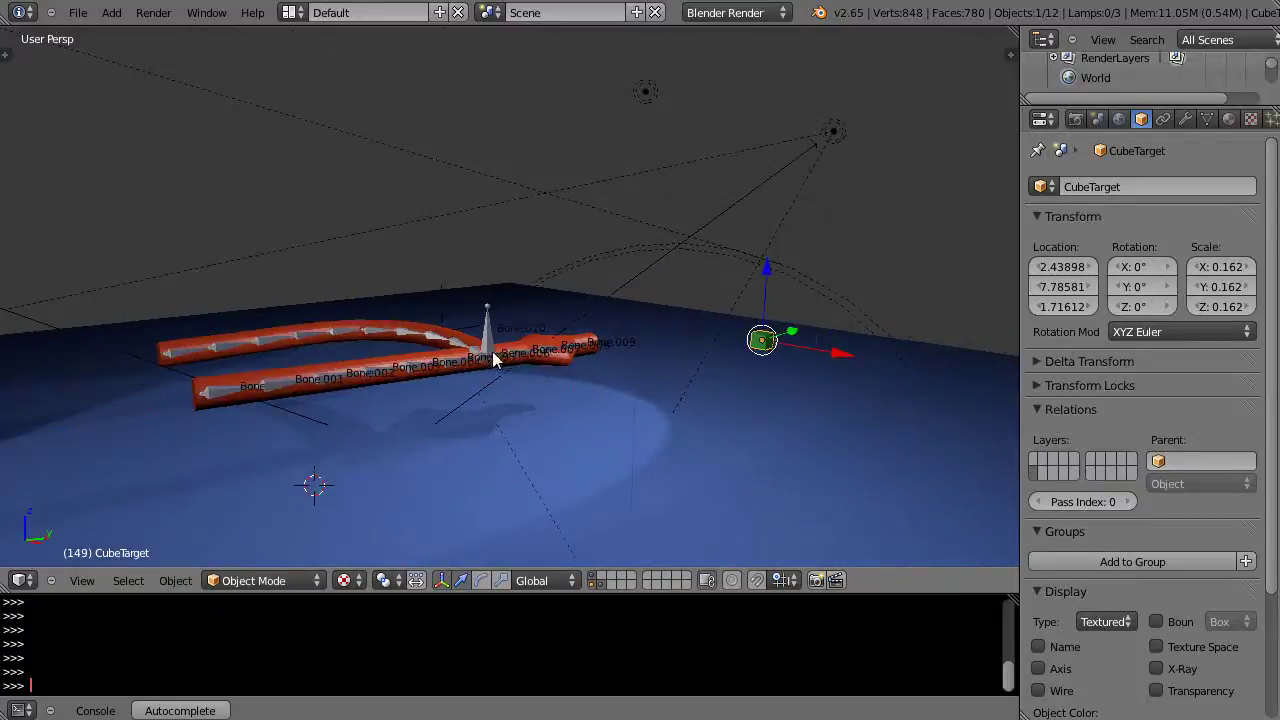
middle_click_drag(430, 350, 595, 381)
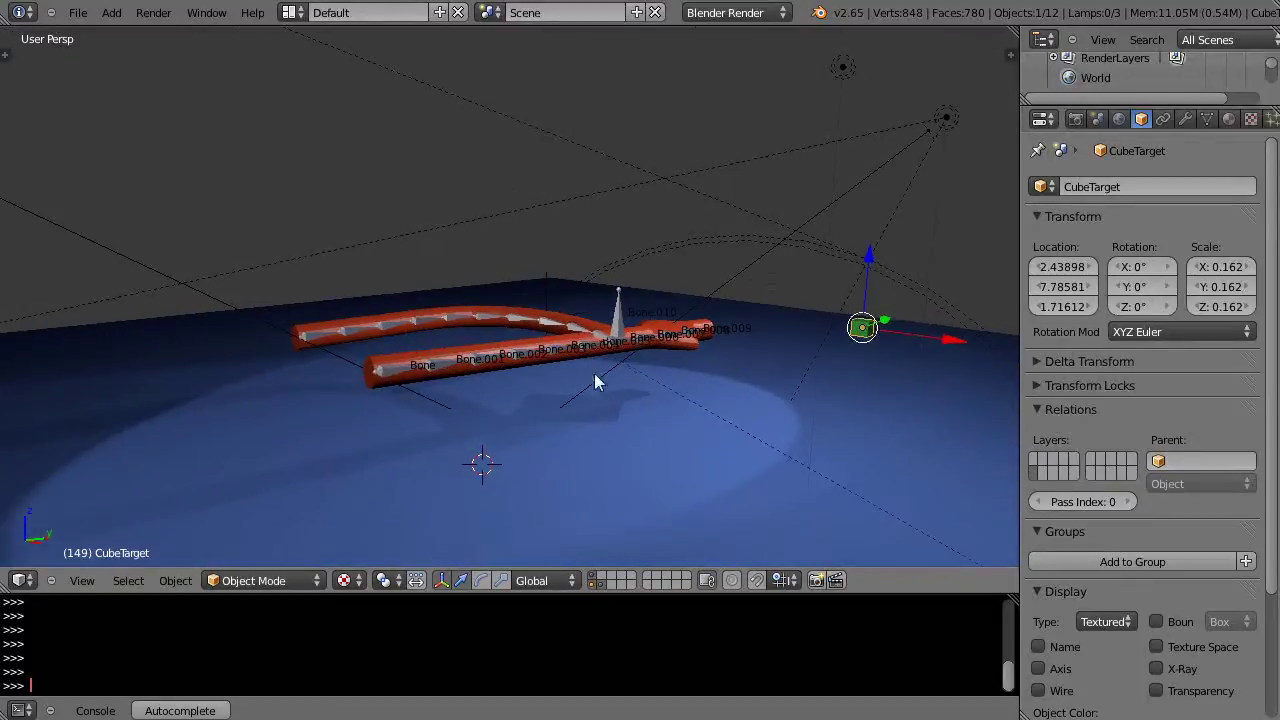
scroll(700, 400, "up", 3)
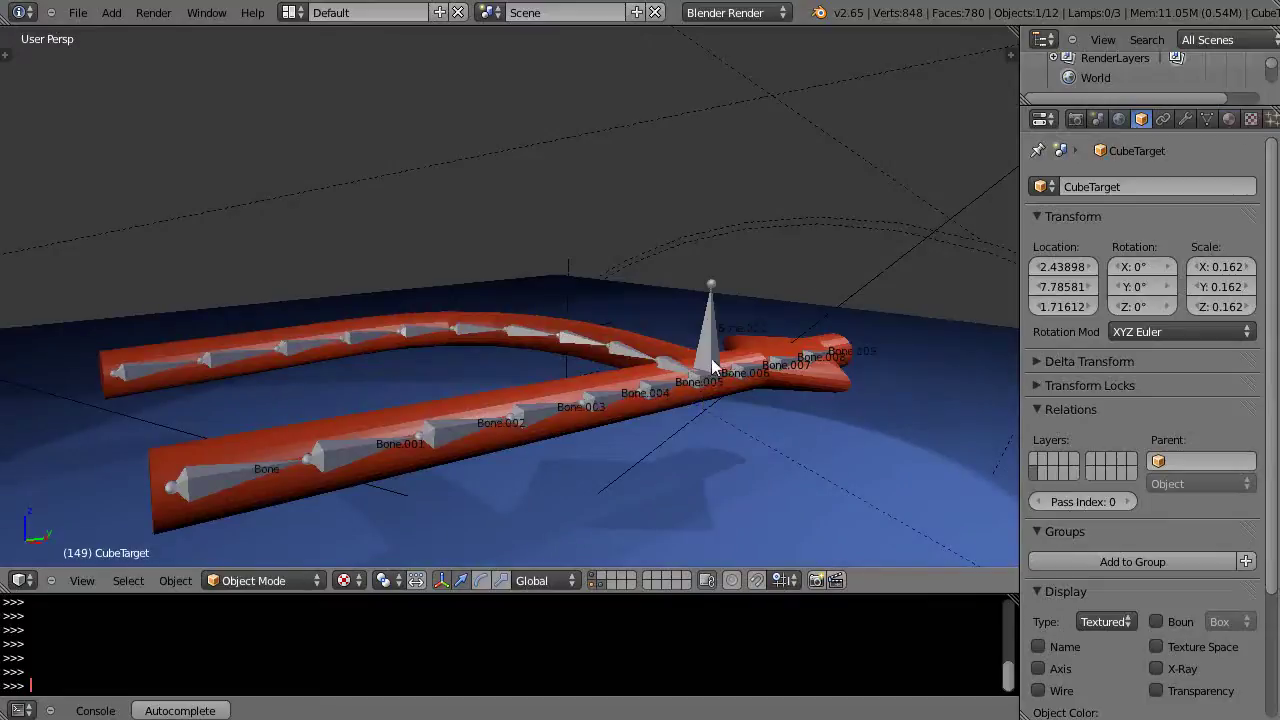
right_click(712, 350)
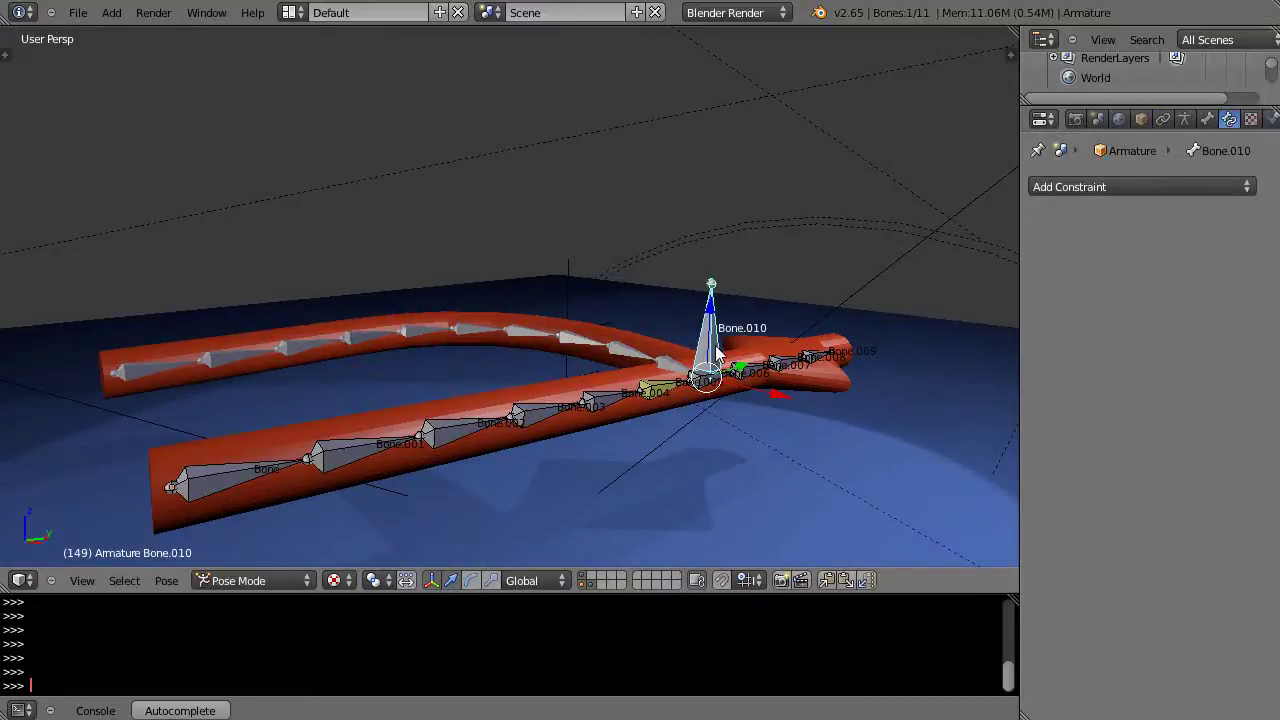
key("g")
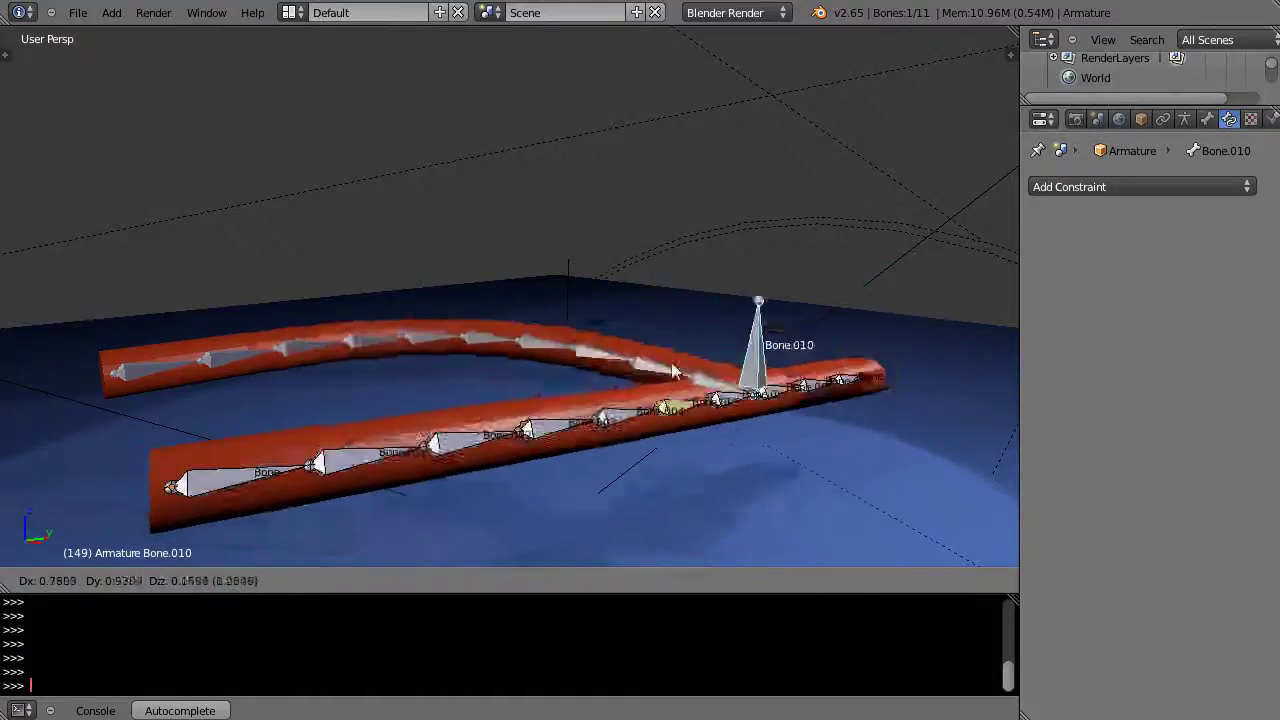
left_click(763, 338)
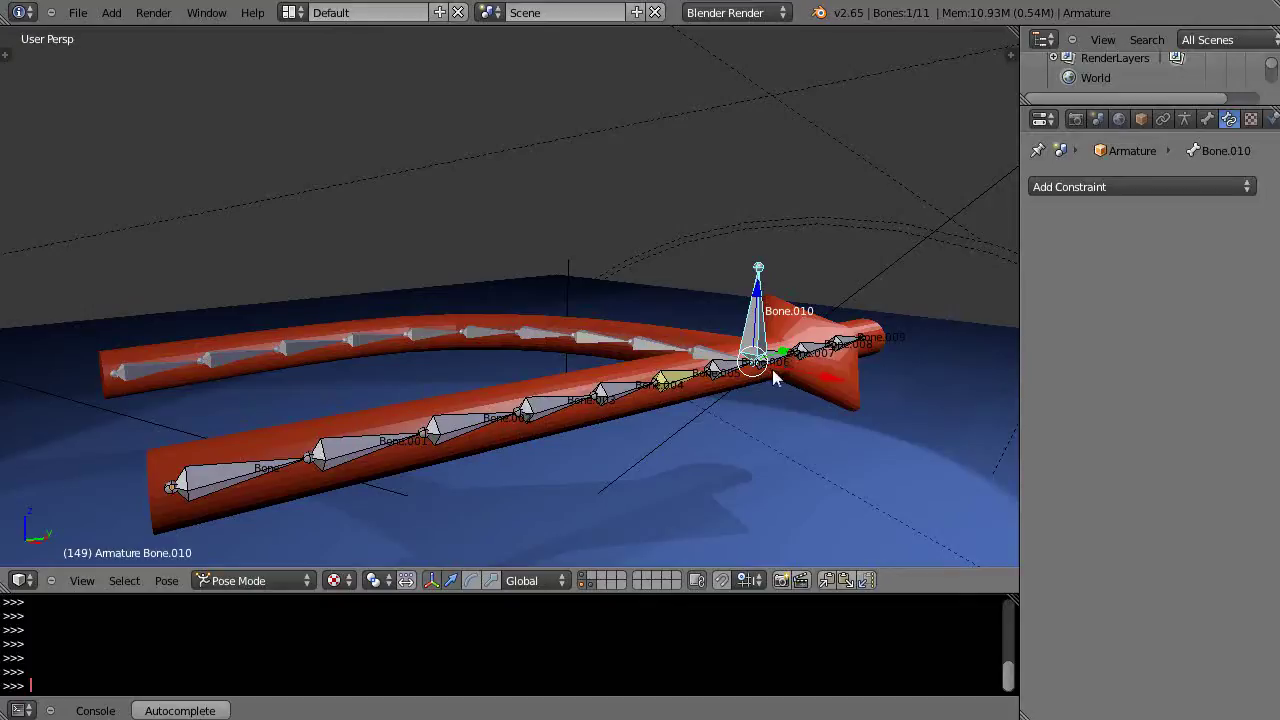
scroll(763, 390, "down", 3)
scroll(761, 386, "up", 3)
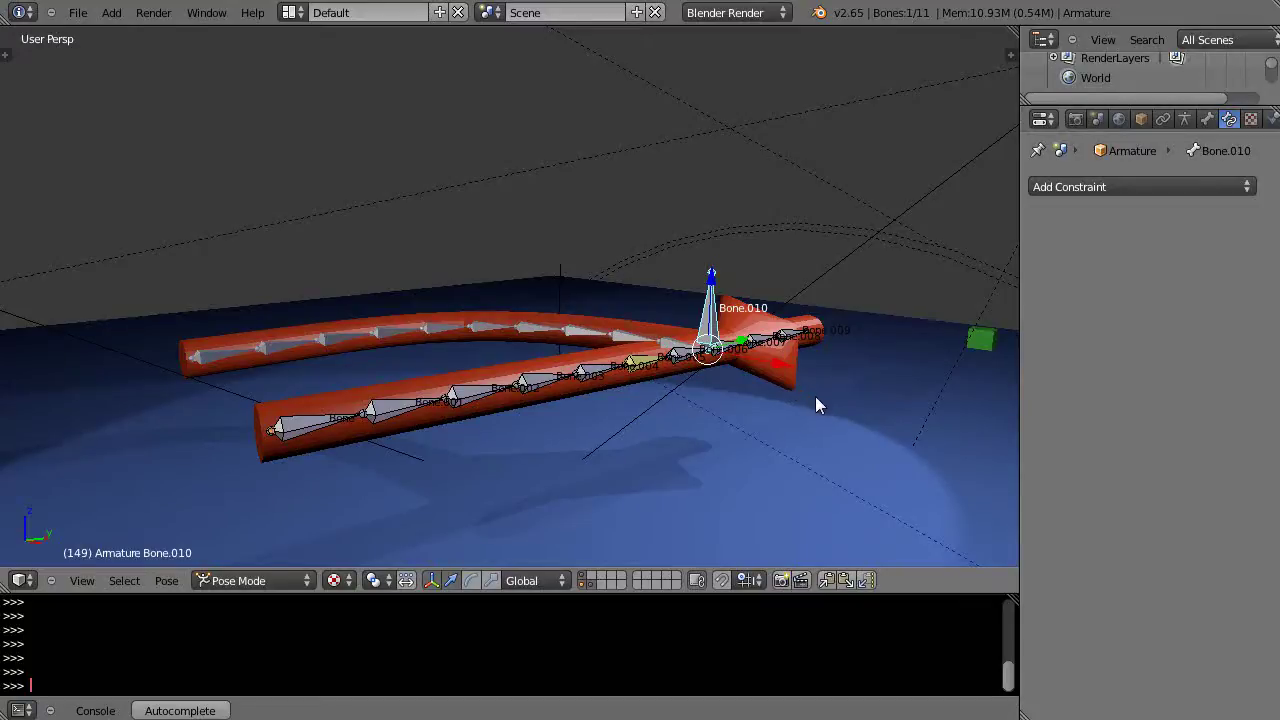
scroll(717, 429, "down", 4)
scroll(686, 449, "up", 7)
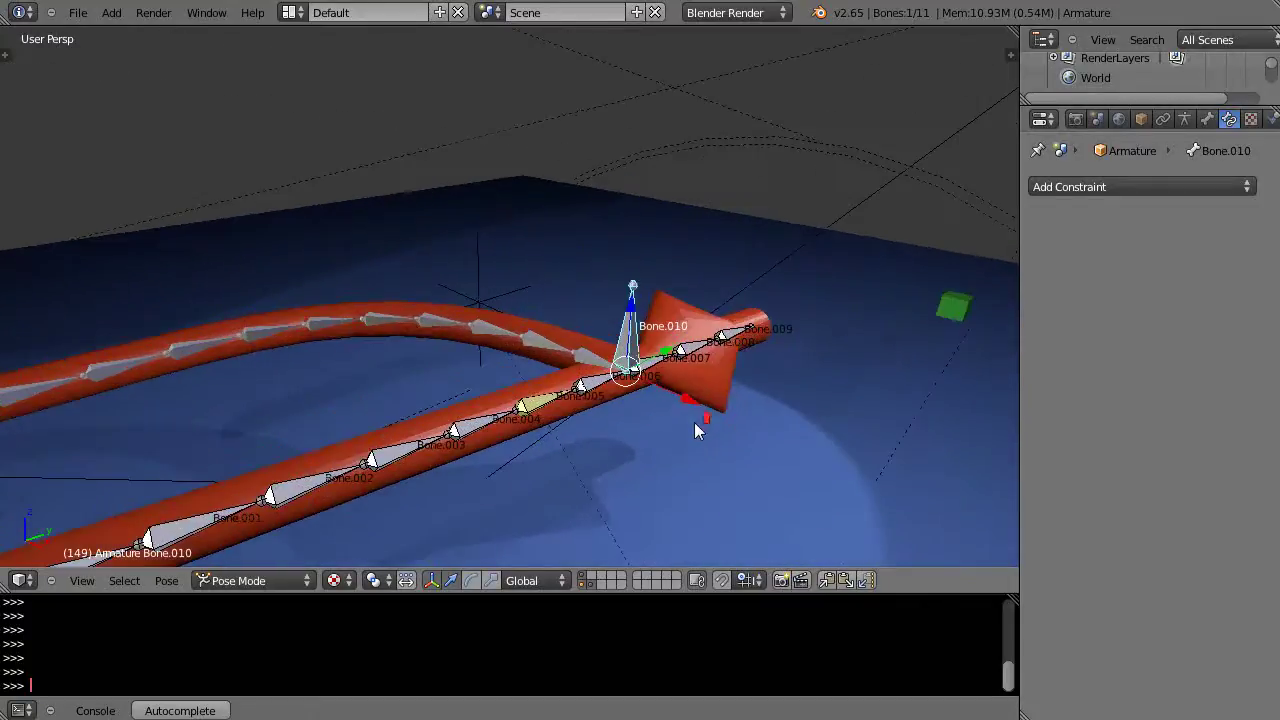
scroll(694, 422, "down", 2)
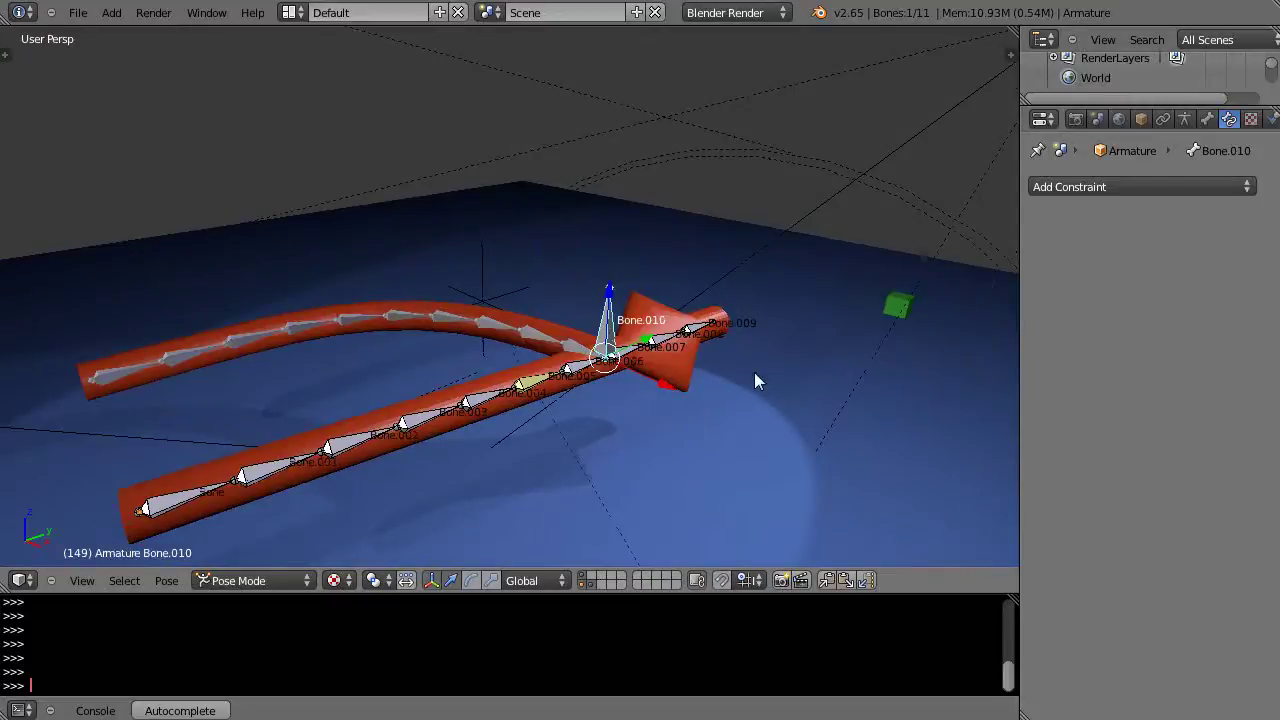
Select CubeTarget in Object Mode, then put the armature back in Pose Mode
key("ctrl+Tab")
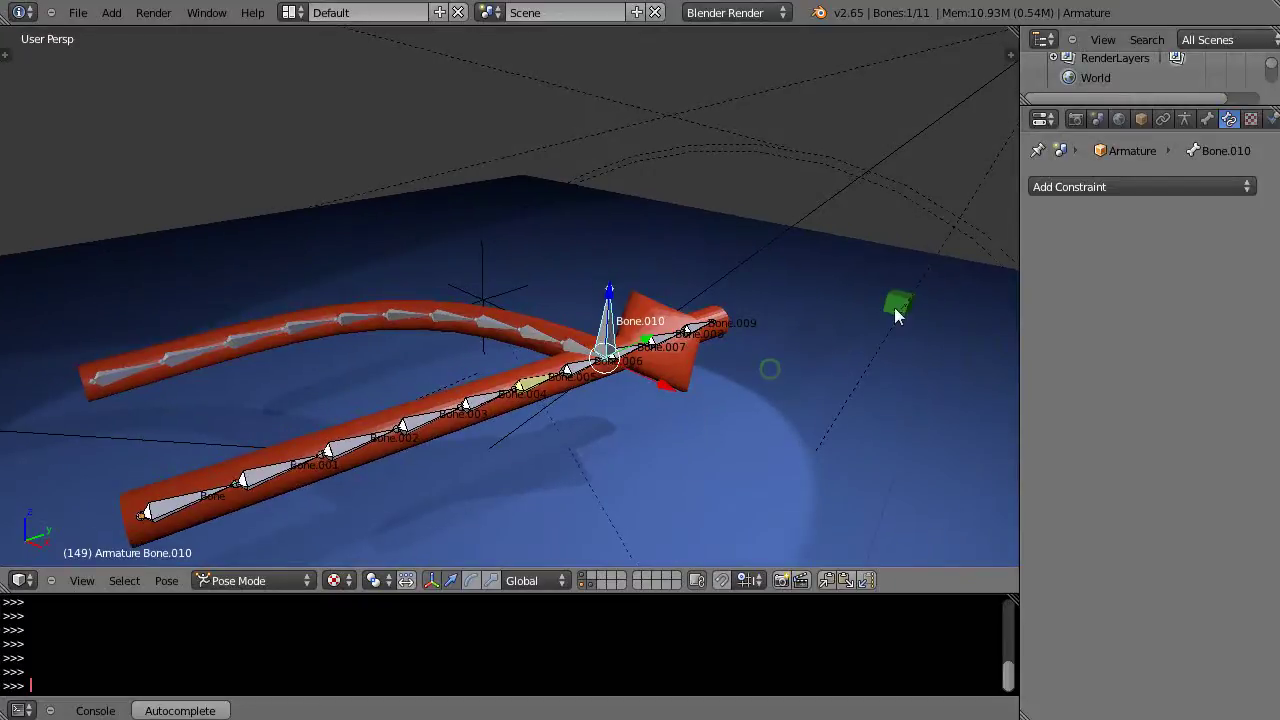
right_click(897, 307)
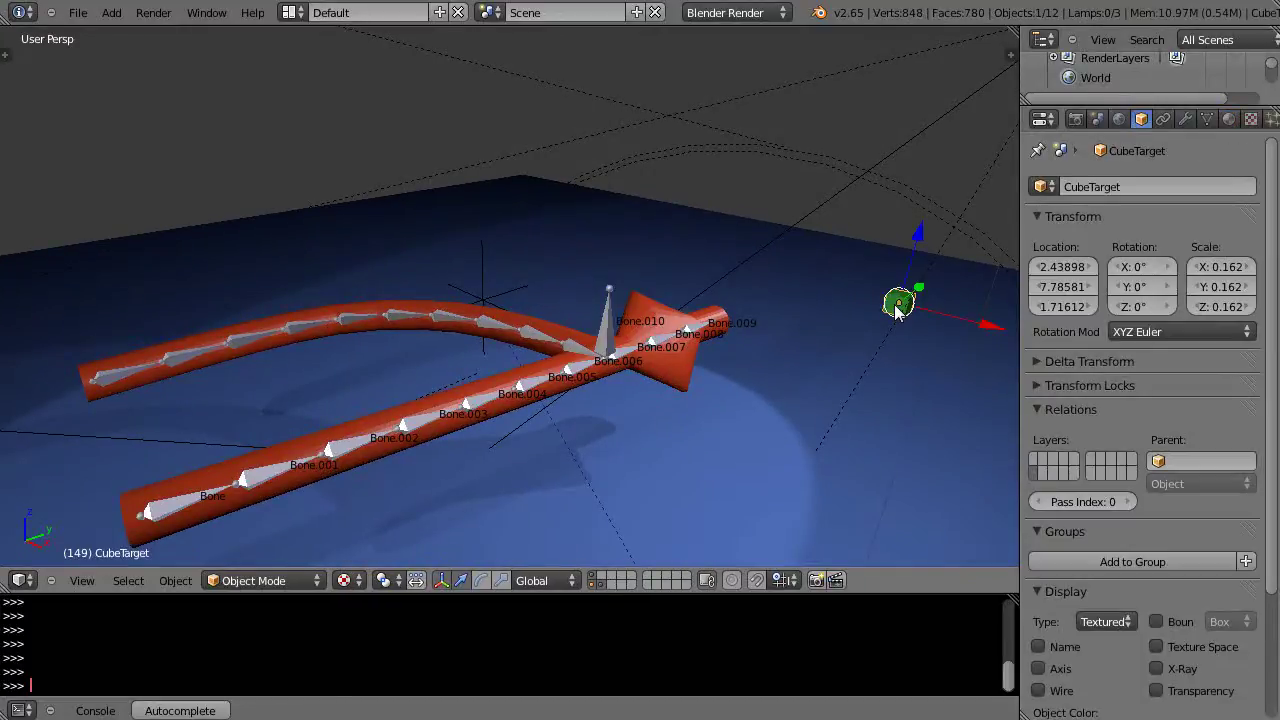
right_click(594, 368)
key("ctrl+Tab")
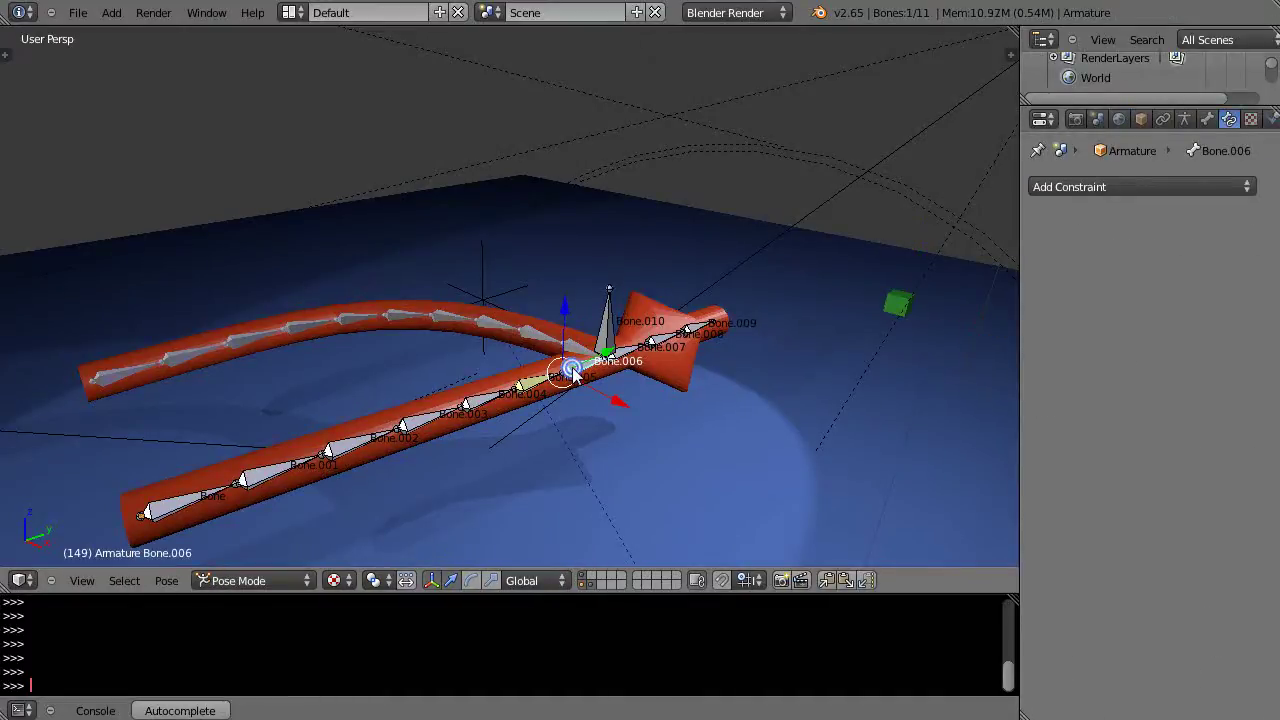
Clear CubeTarget from Bone.005's IK Pole Target field, leaving no pole
right_click(516, 388)
key("shift+i")
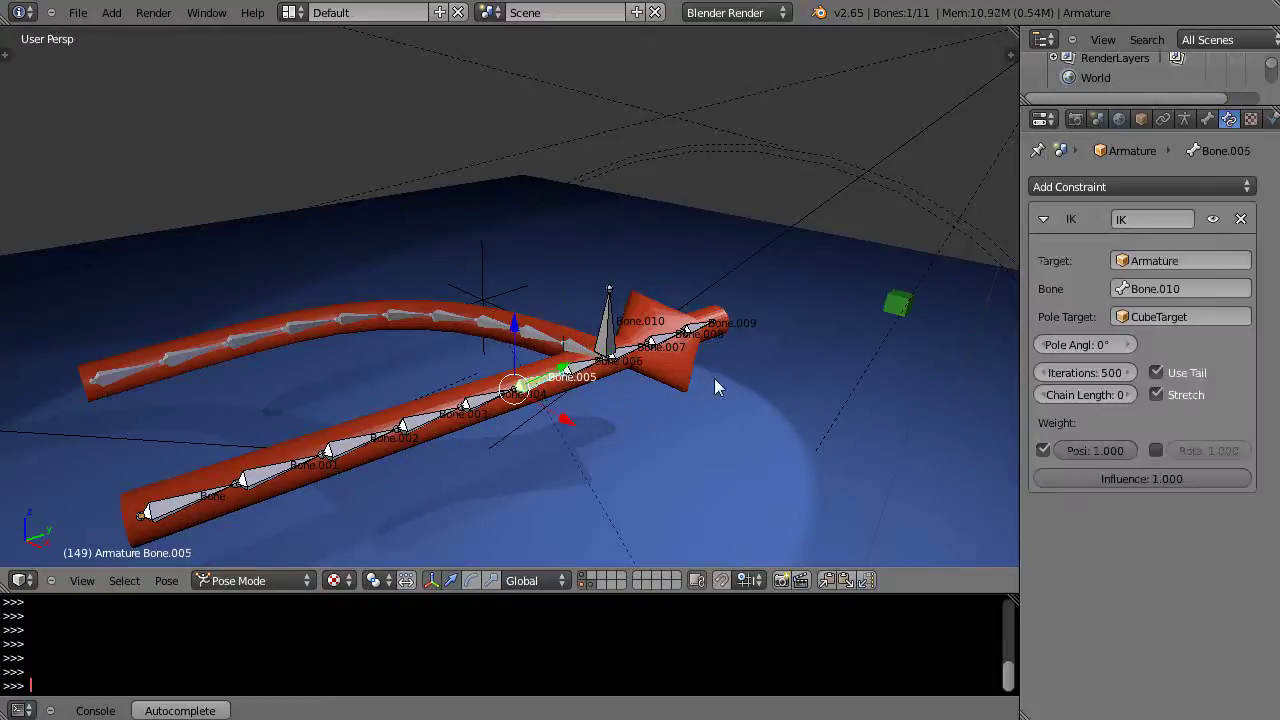
left_click(1152, 316)
left_click(1208, 317)
key("BackSpace")
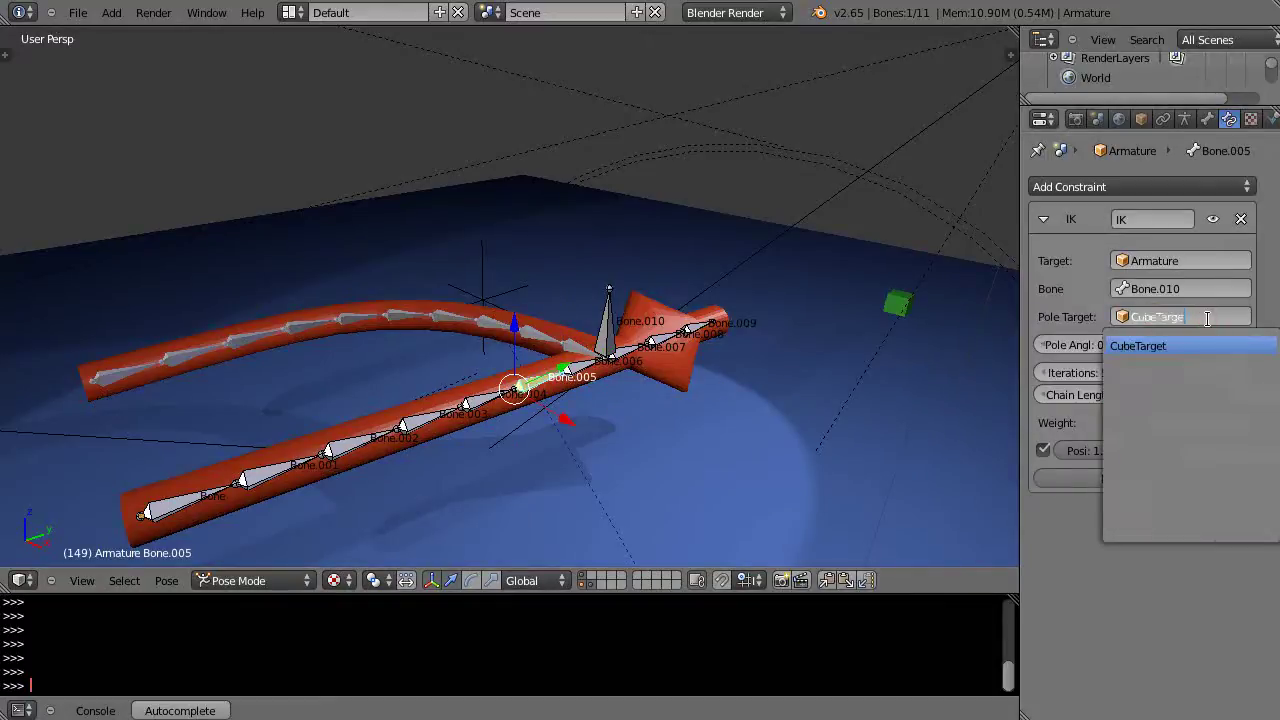
key("BackSpace")
key("BackSpace")
key("BackSpace")
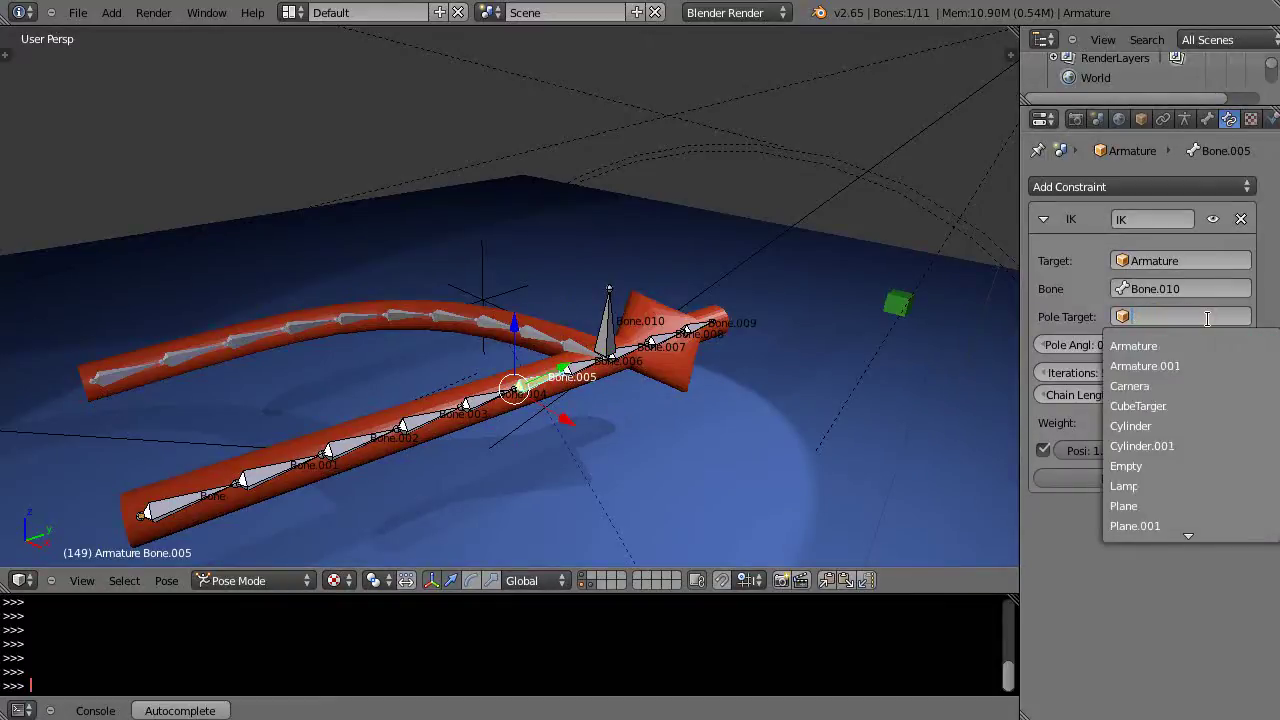
key("Escape")
Return to Object Mode and select the Spot.001 lamp, then the floor plane
key("ctrl+Tab")
right_click(900, 303)
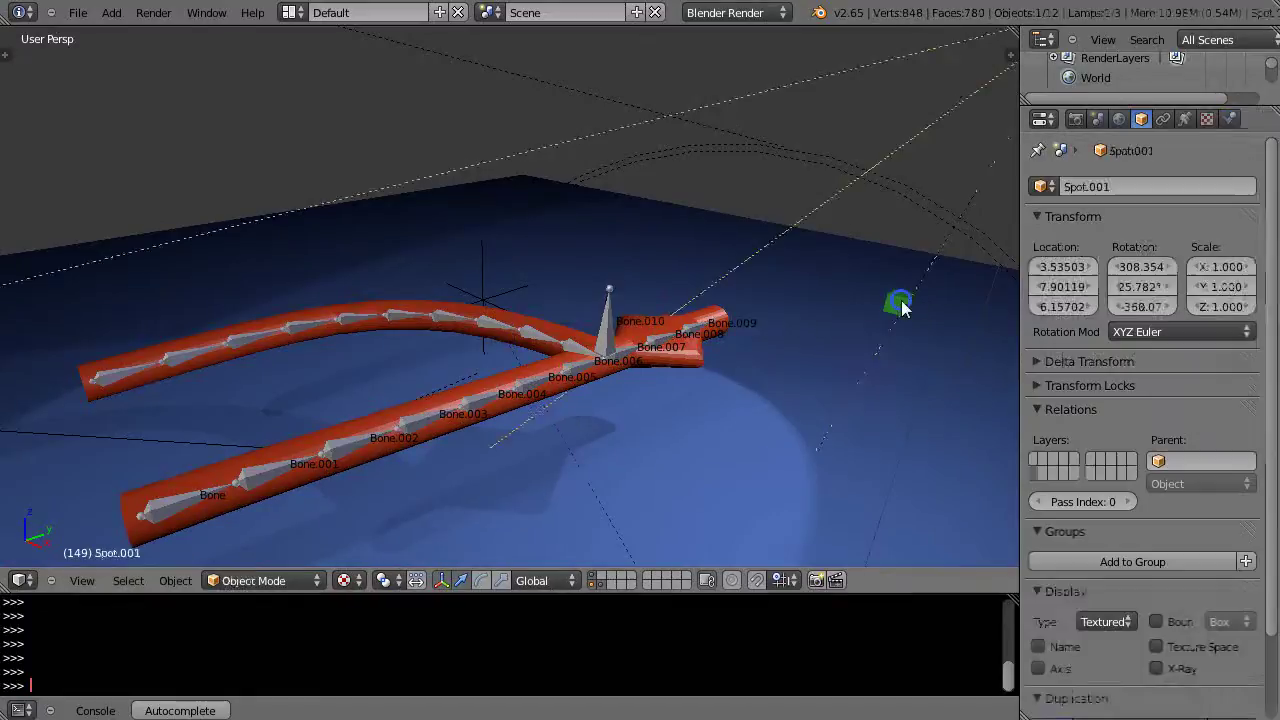
right_click(792, 323)
scroll(641, 360, "up", 2)
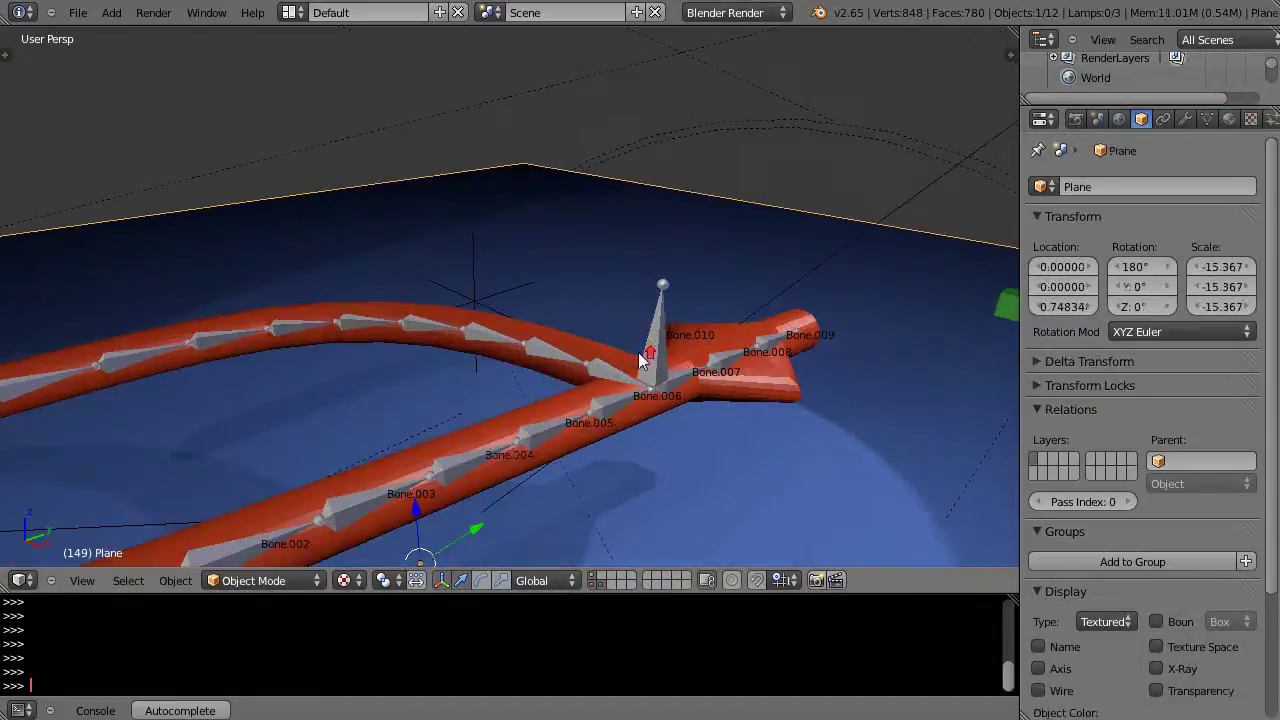
Delete the IK constraint on Armature.001's Bone.004, leaving it with no constraints
scroll(660, 362, "down", 1)
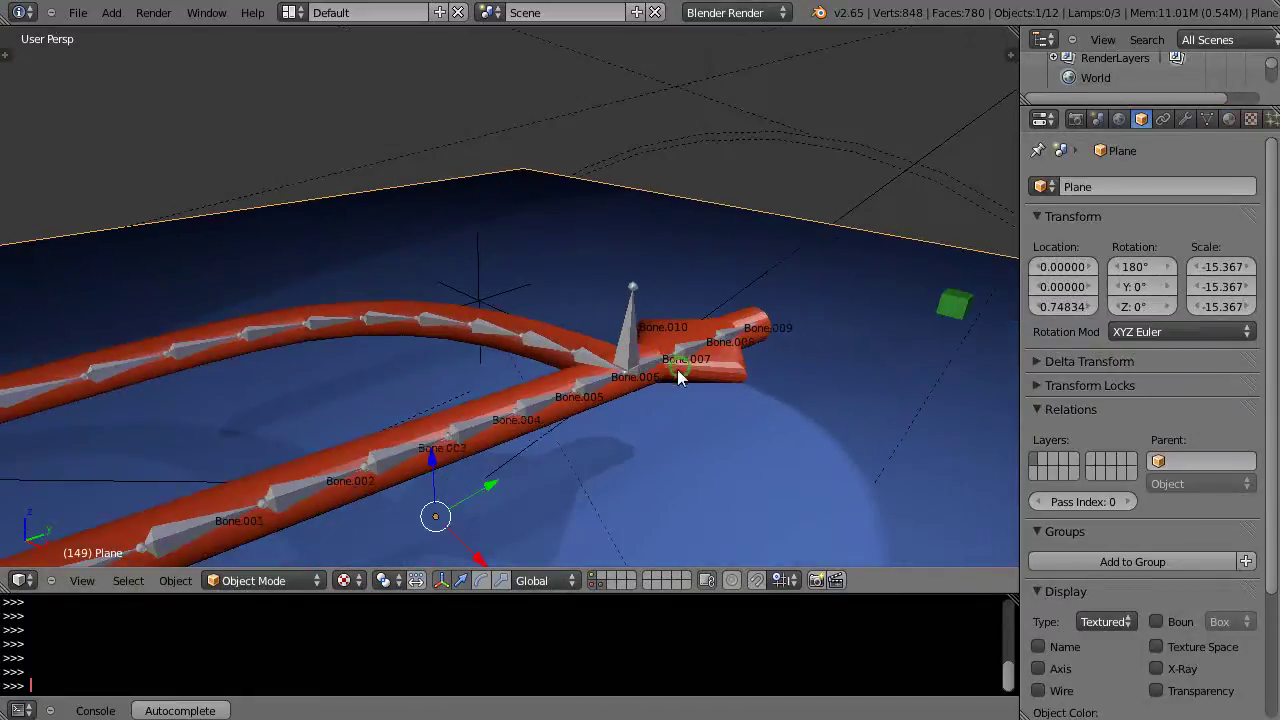
scroll(675, 360, "down", 1)
middle_click_drag(657, 358, 777, 320)
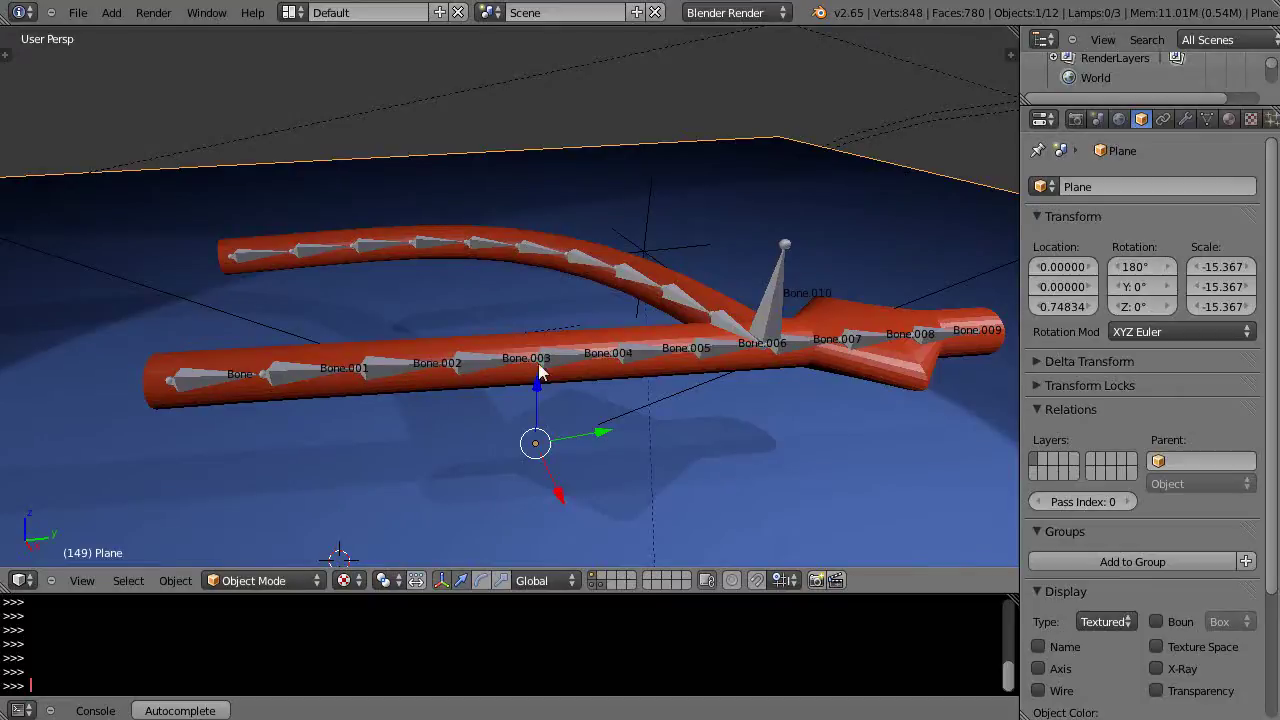
scroll(552, 362, "up", 3)
scroll(564, 348, "down", 3)
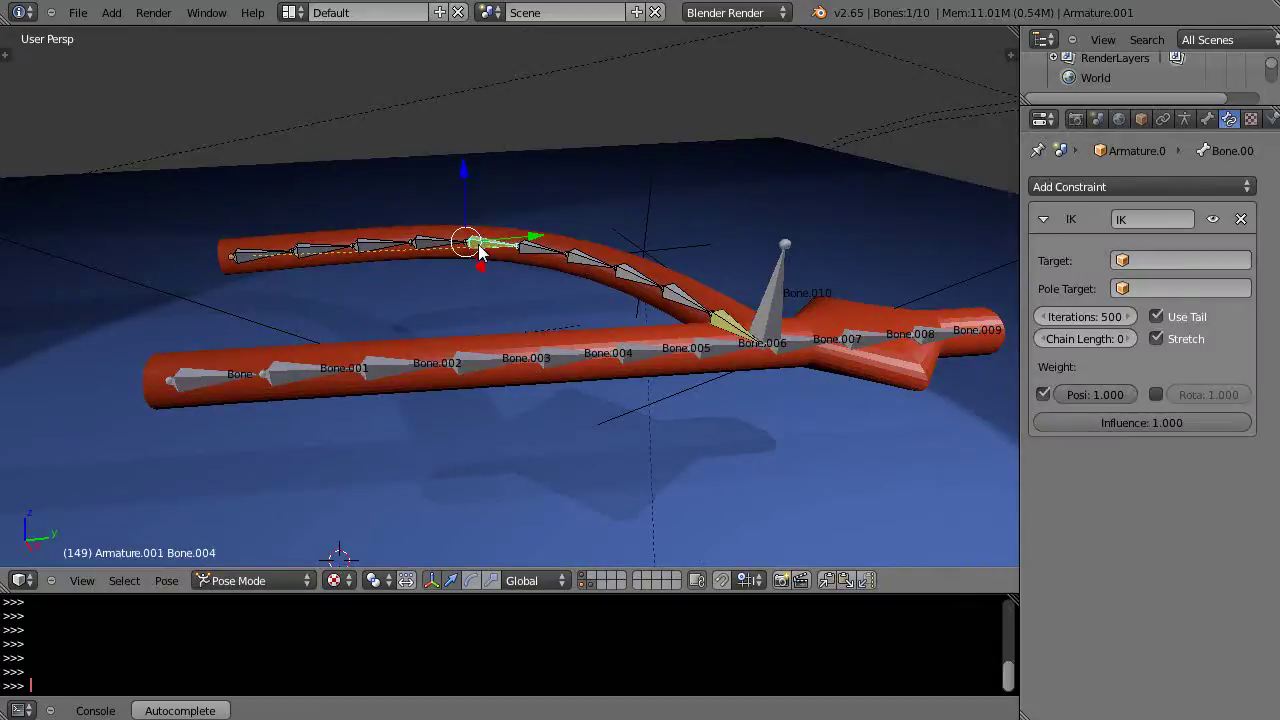
left_click(1241, 219)
scroll(566, 262, "up", 3)
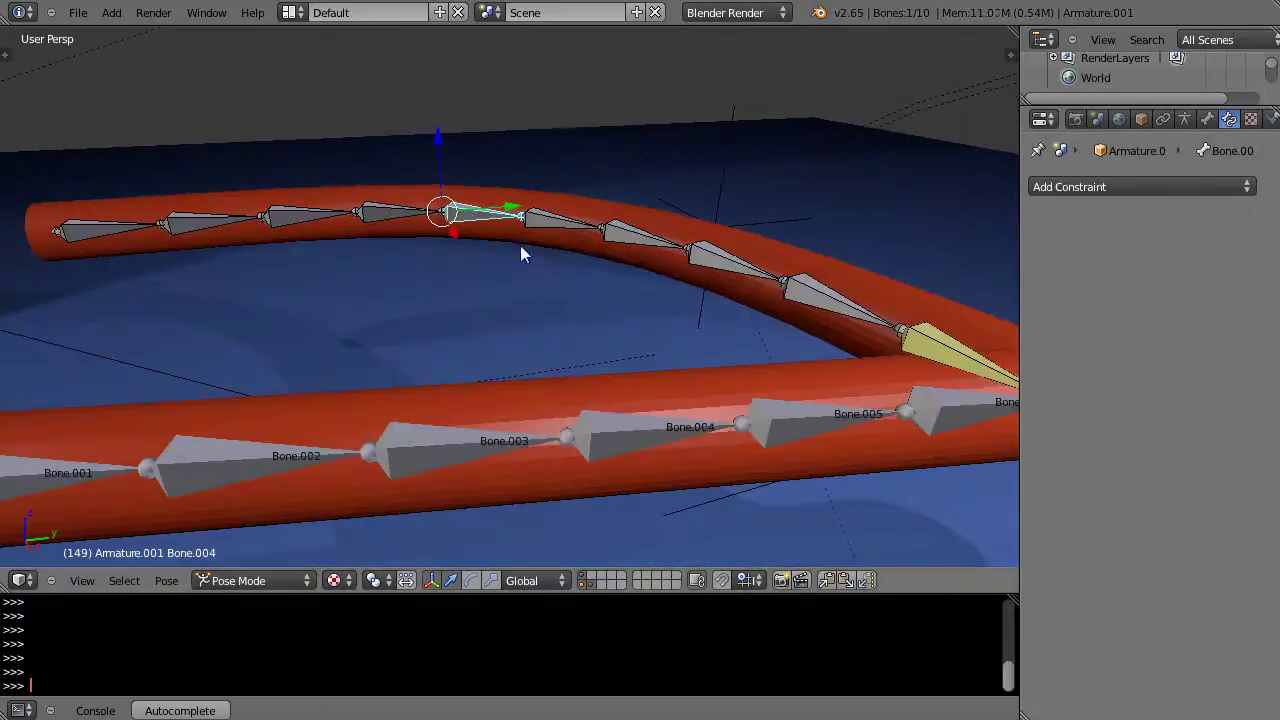
mouse_move(470, 218)
middle_mouse_down()
mouse_move(486, 294)
mouse_move(540, 269)
mouse_move(517, 232)
mouse_move(567, 261)
mouse_move(467, 207)
middle_mouse_up()
scroll(409, 289, "down", 4)
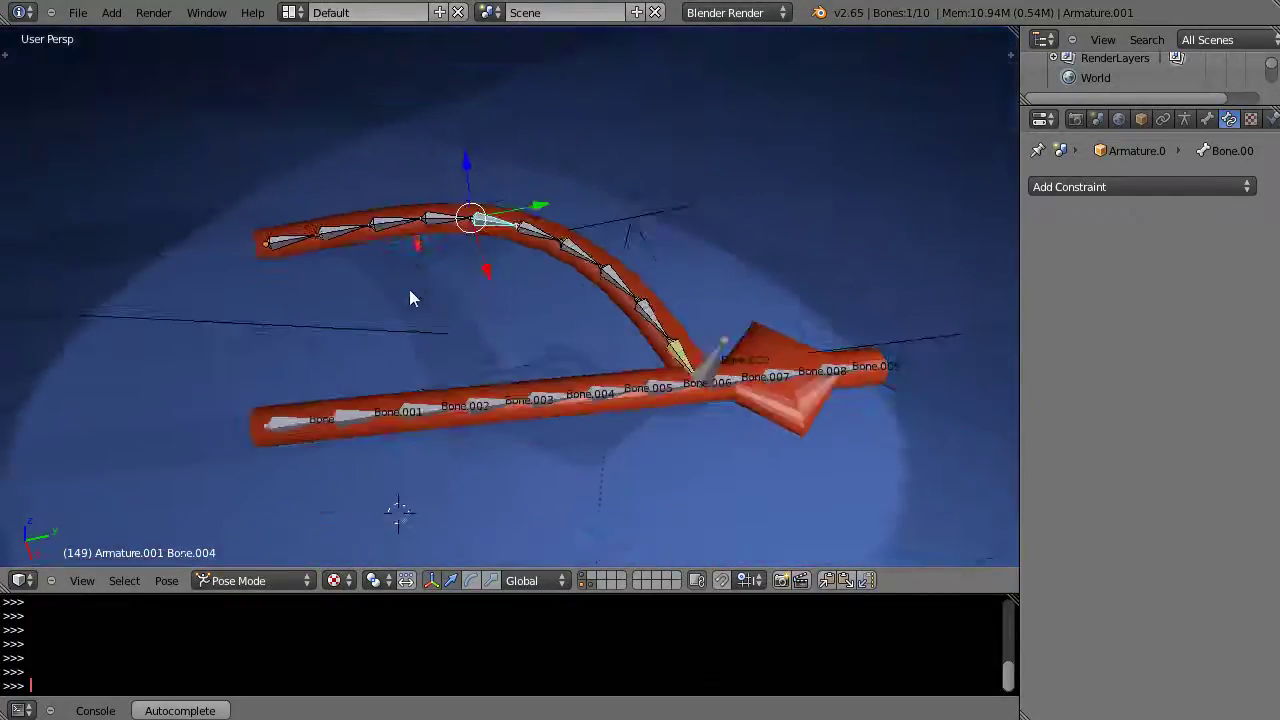
middle_click_drag(409, 297, 463, 317)
scroll(443, 237, "up", 3)
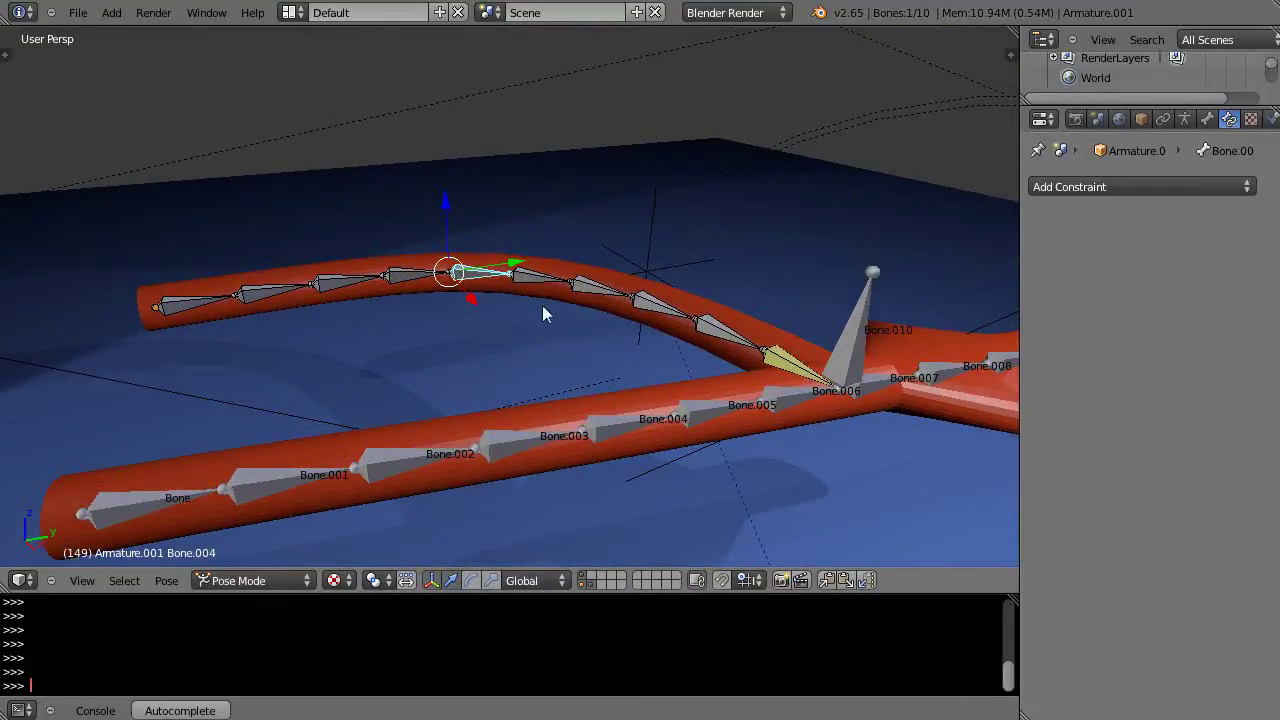
Extend the selection up Bone.004's parent chain, then revert to Bone.004 alone
key("l")
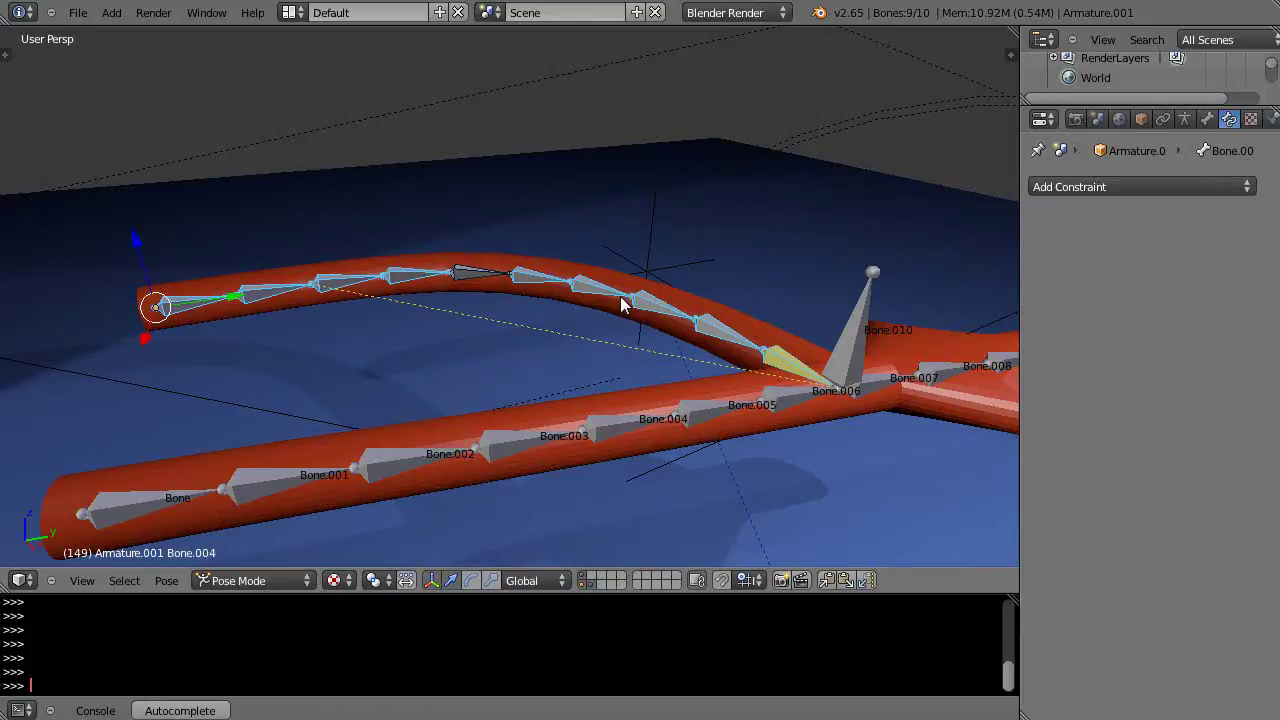
key("ctrl+z")
key("ctrl+shift+z")
key("ctrl+z")
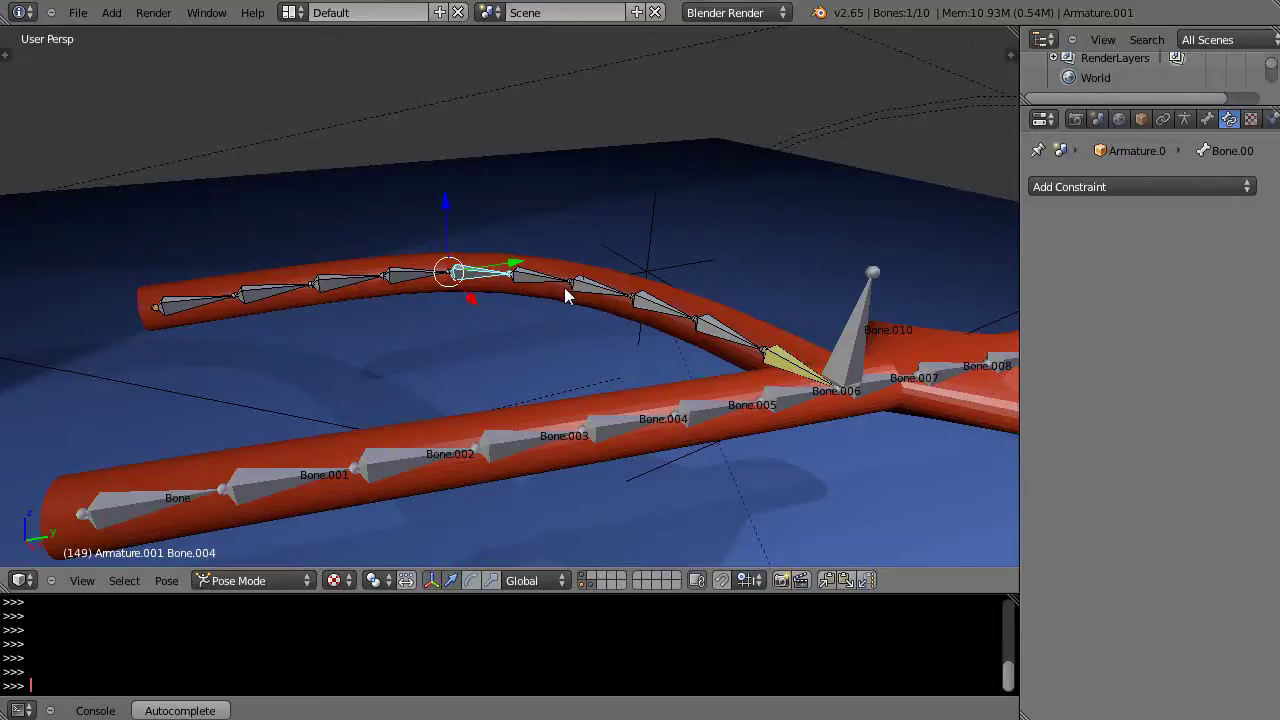
Add an IK constraint to Bone.004 targeting a new empty, Empty.001
key("shift+i")
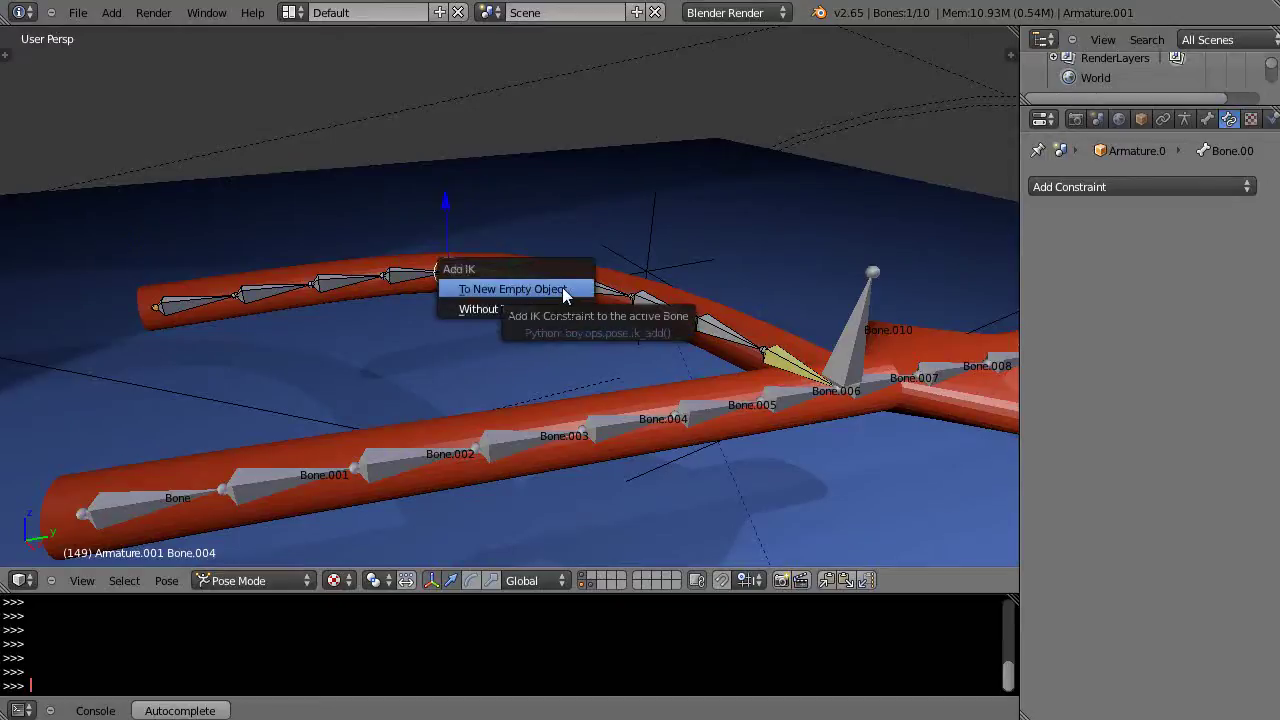
left_click(490, 290)
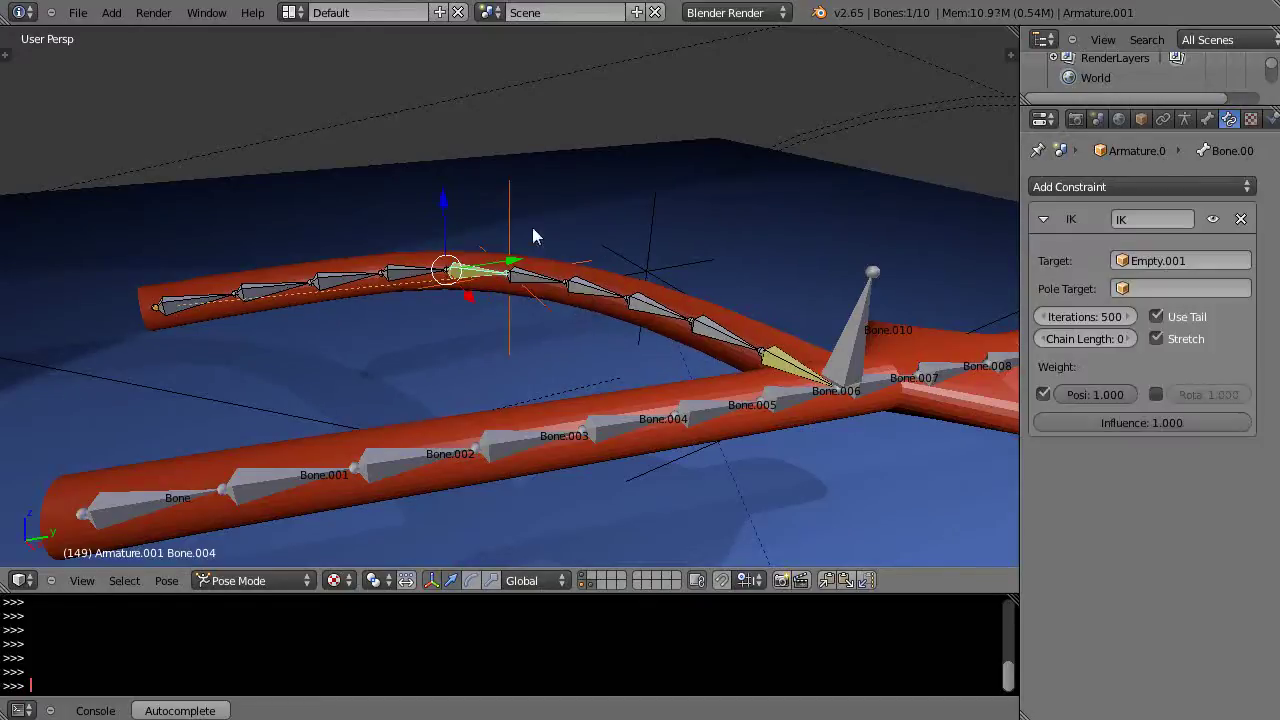
middle_click_drag(509, 320, 491, 374)
scroll(551, 311, "up", 4)
scroll(554, 303, "down", 4)
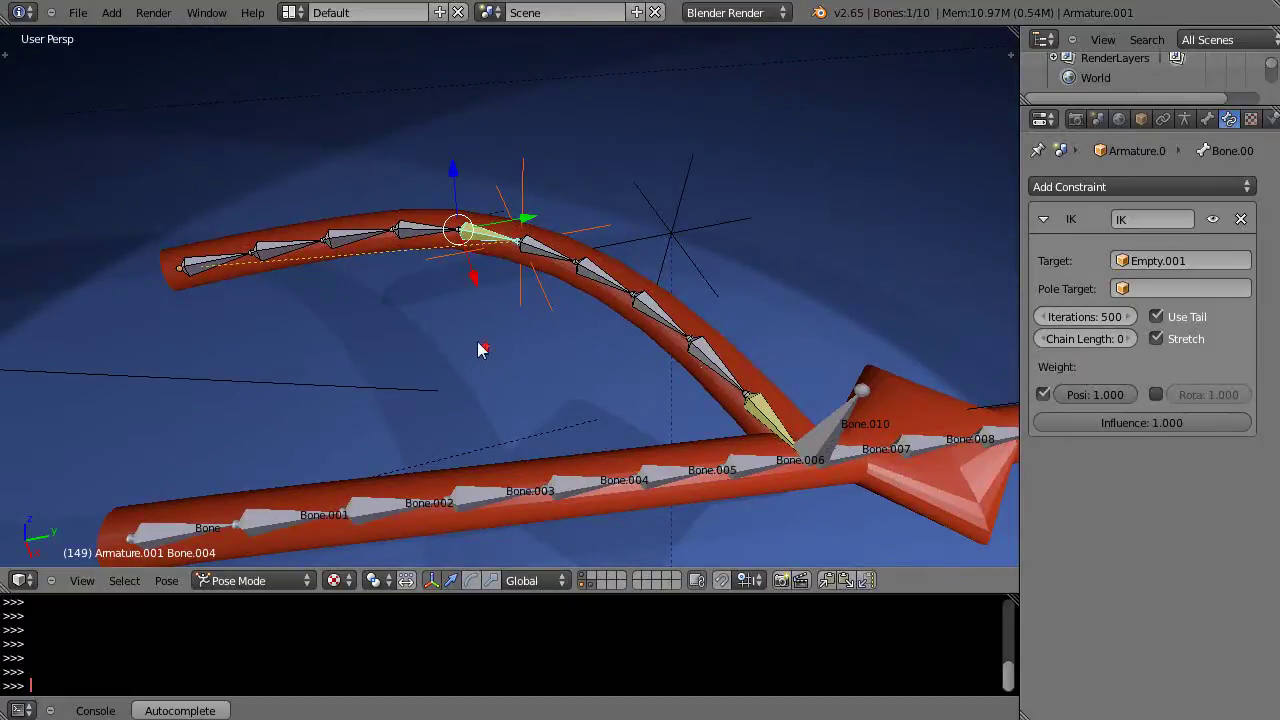
scroll(480, 348, "up", 2)
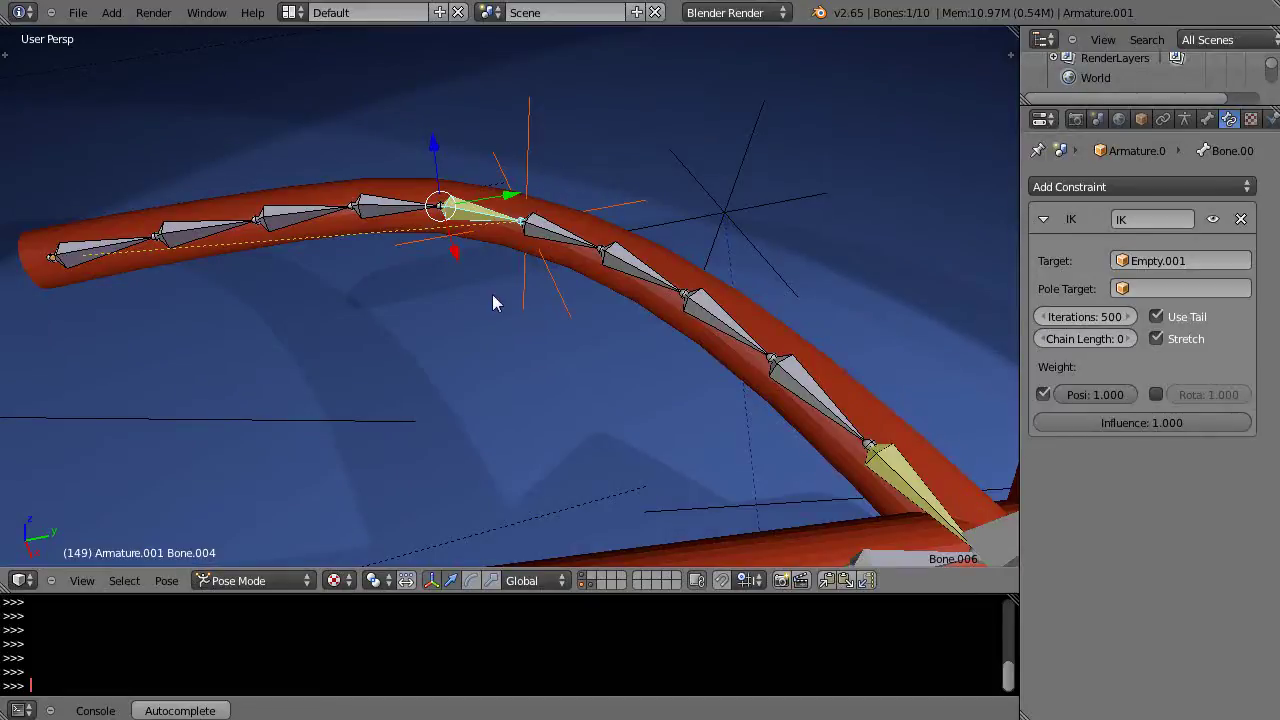
Check Bone.004's IK, then select Empty.001 to show its Object properties
right_click(492, 300)
right_click(529, 184)
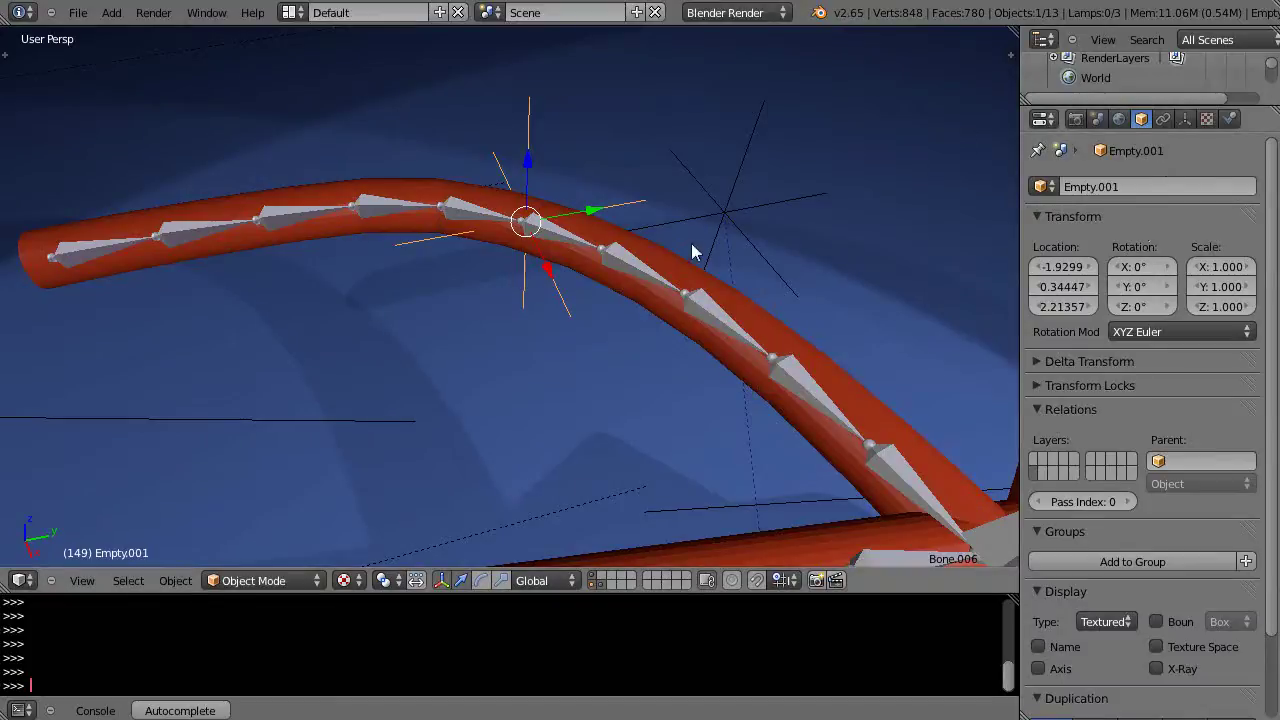
right_click(522, 220)
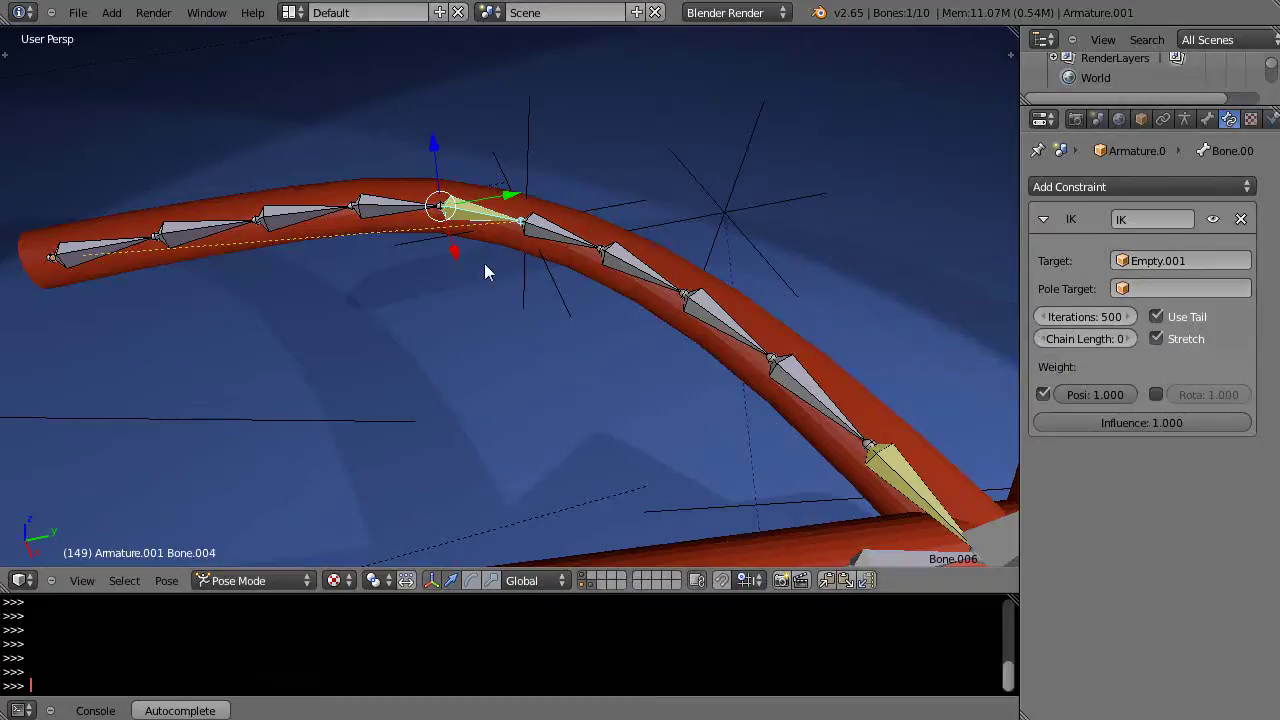
right_click(528, 174)
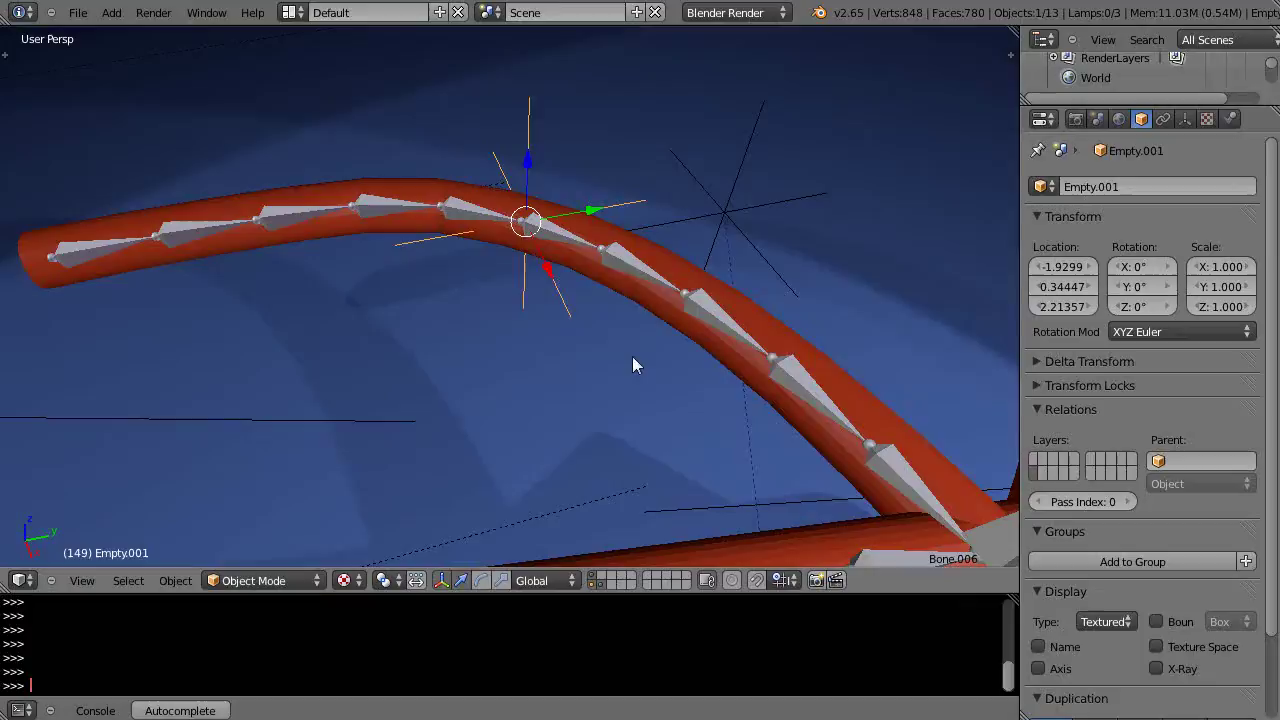
scroll(632, 356, "down", 4)
Slide Empty.001 along Y to shift the upper tube's bend
right_click(766, 402)
key("ctrl+Tab")
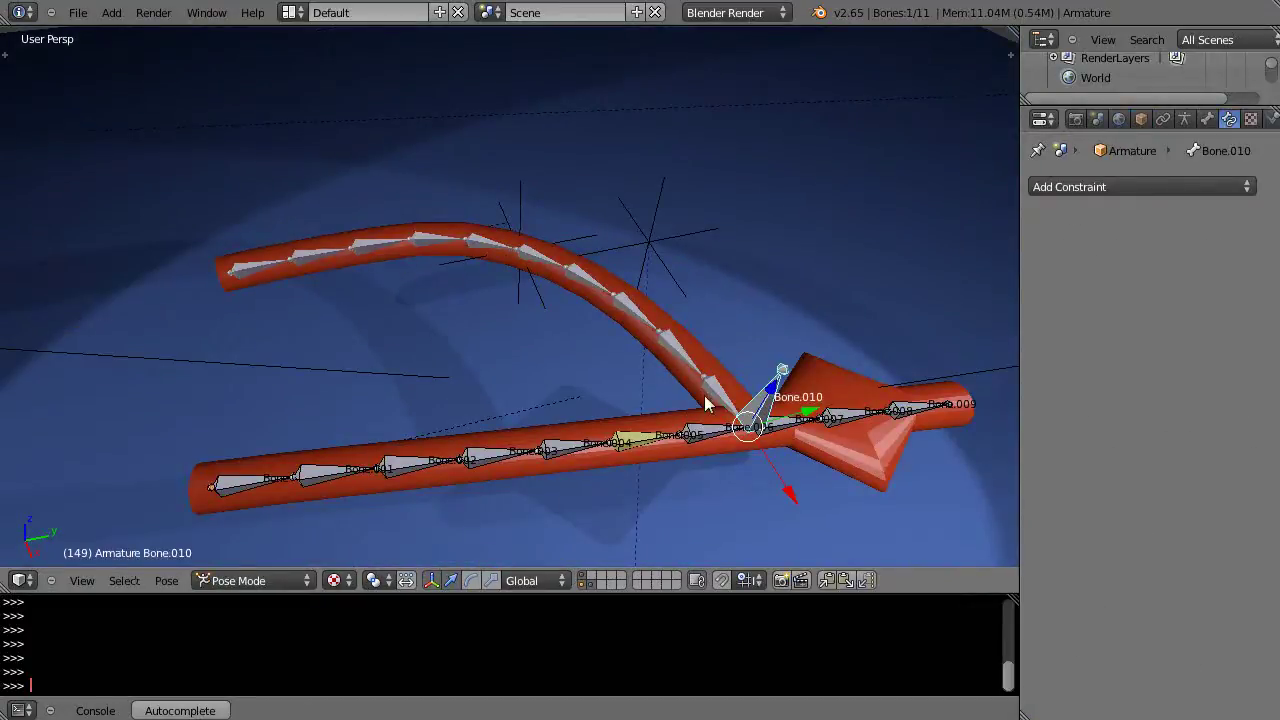
scroll(706, 404, "up", 5)
right_click(524, 176)
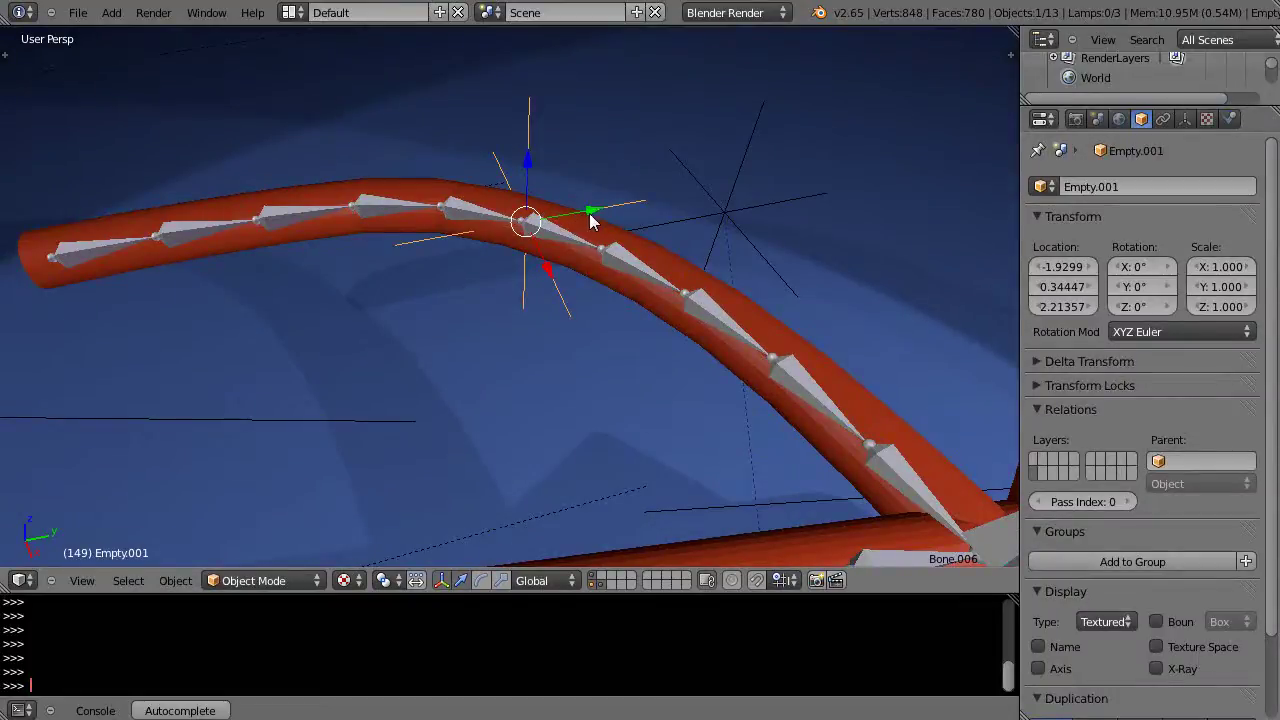
left_click_drag(589, 213, 504, 320)
left_click_drag(557, 249, 492, 270)
middle_click_drag(501, 305, 541, 368)
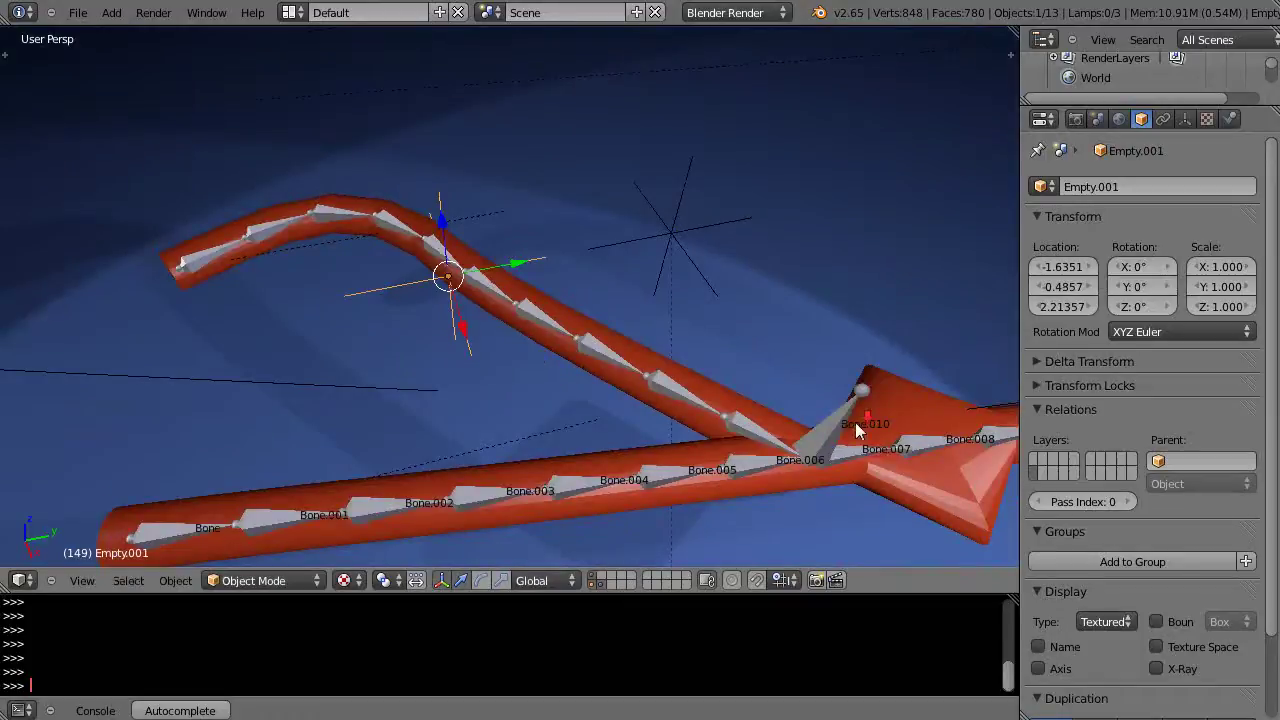
middle_click_drag(855, 424, 757, 422)
Reposition Bone.010 upright at the tubes' junction in Pose Mode
right_click(757, 422)
key("ctrl+Tab")
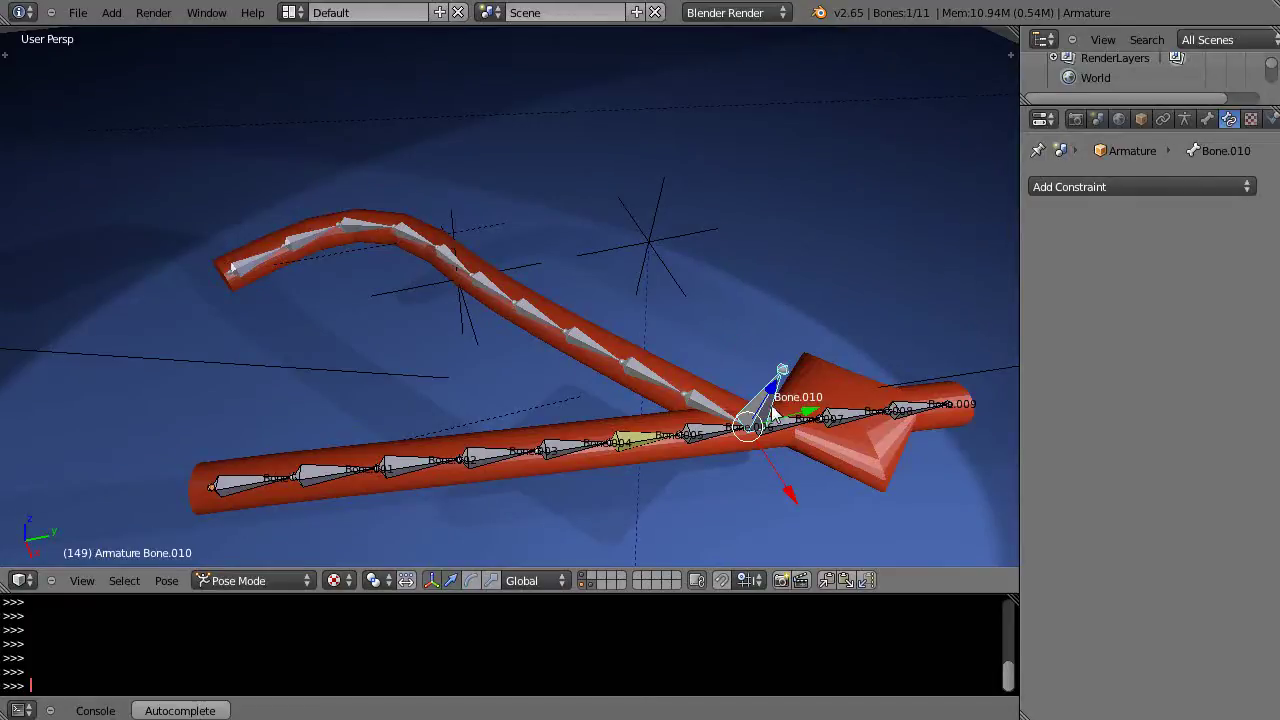
key("g")
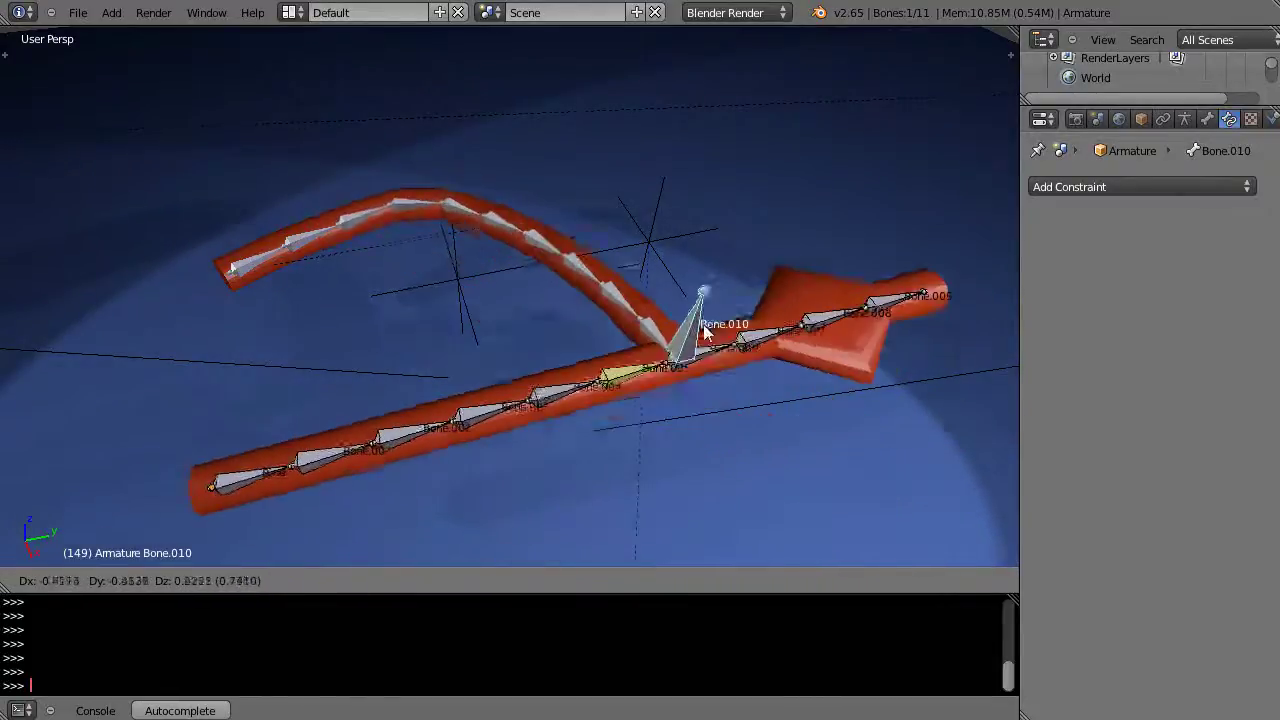
left_click(742, 378)
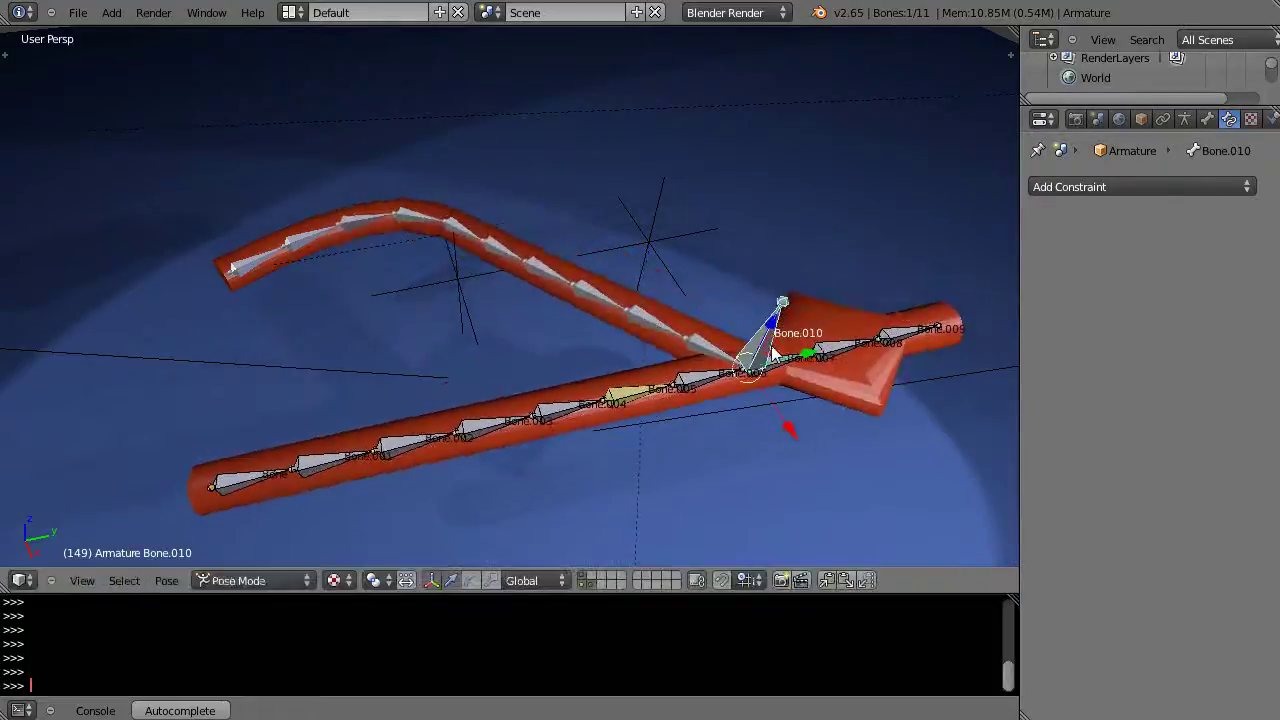
Lower Bone.009's IK Chain Length from 8 to 0, then trial-move Bone.010
right_click(708, 348)
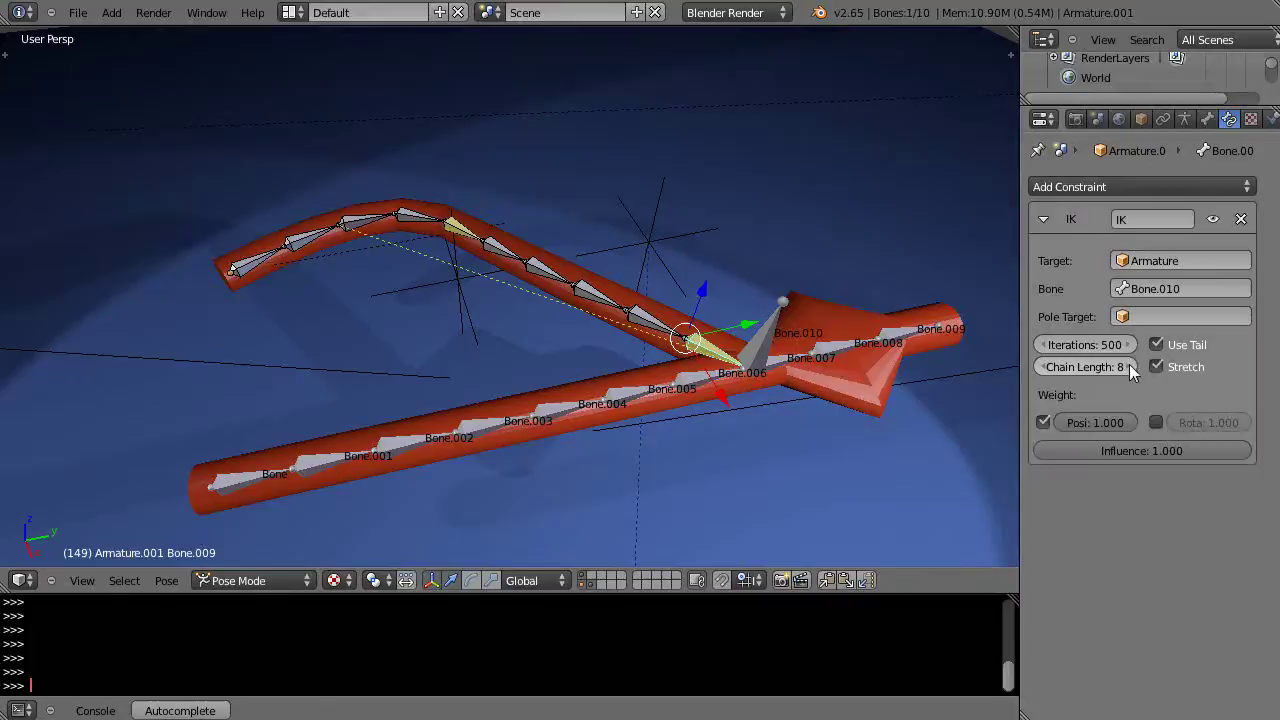
left_click(1043, 367)
left_click(1043, 367)
left_click(1043, 367)
left_click(1043, 367)
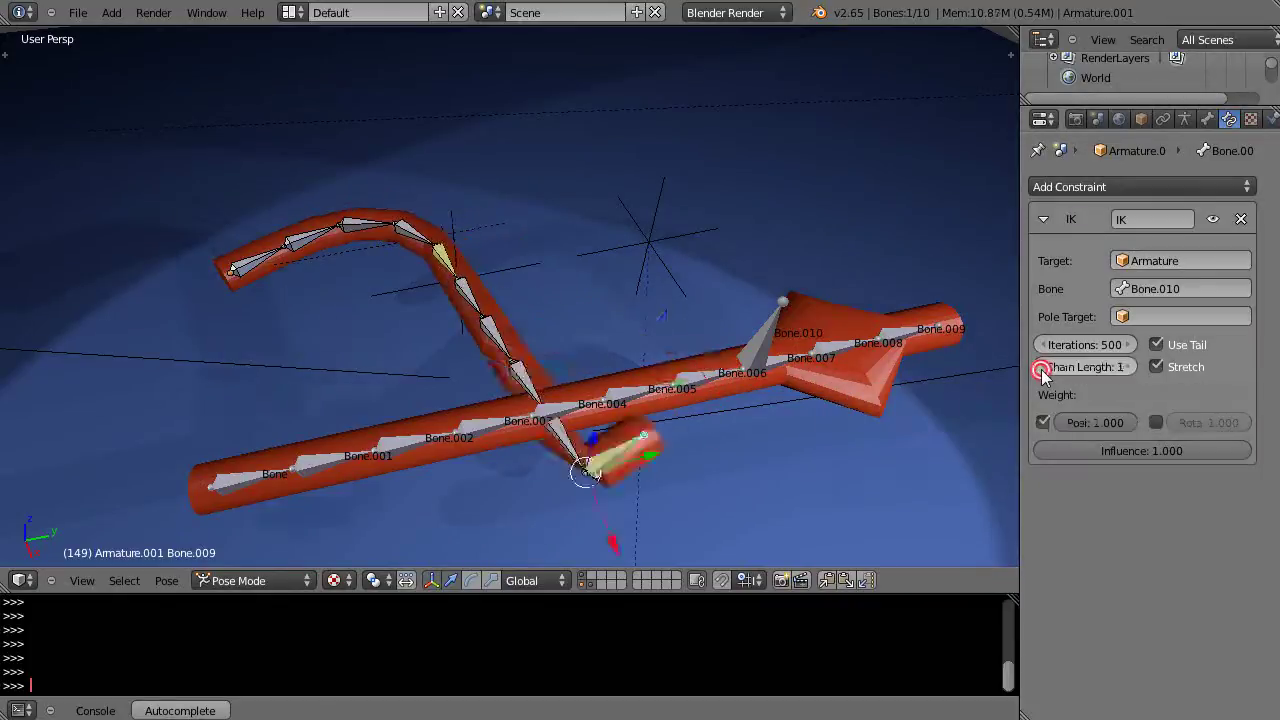
left_click(1043, 367)
left_click(1043, 367)
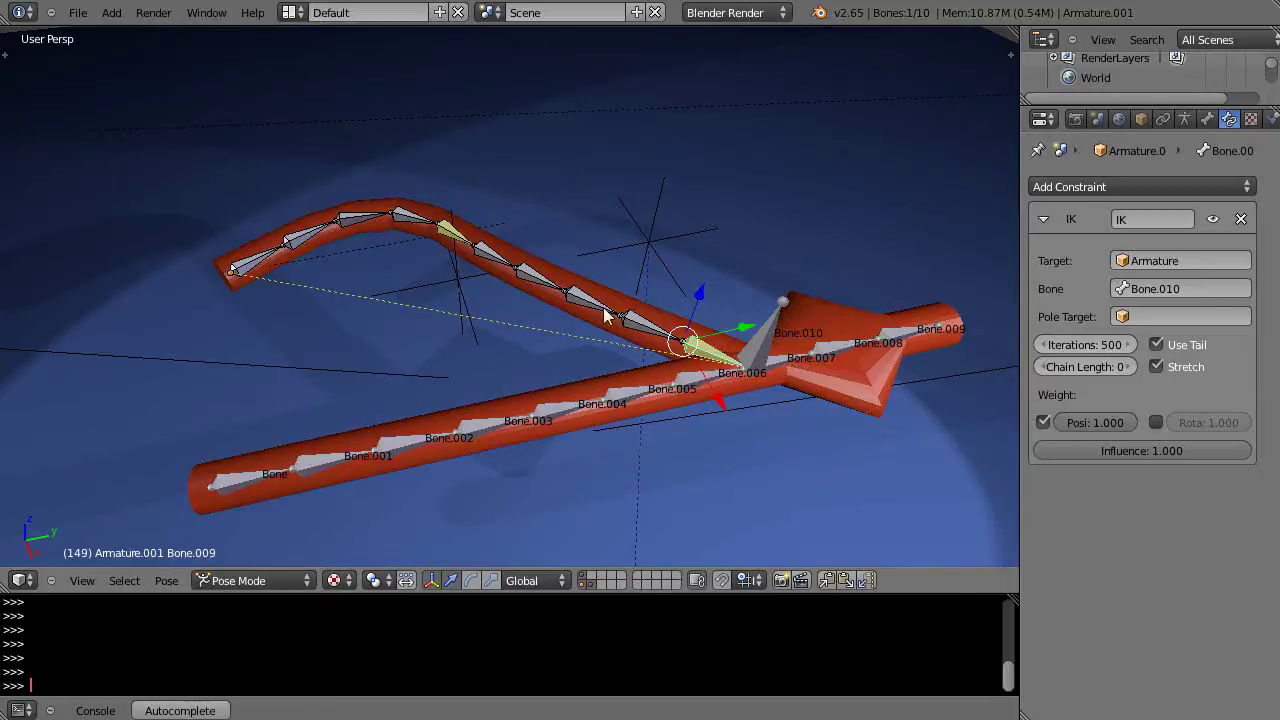
right_click(764, 350)
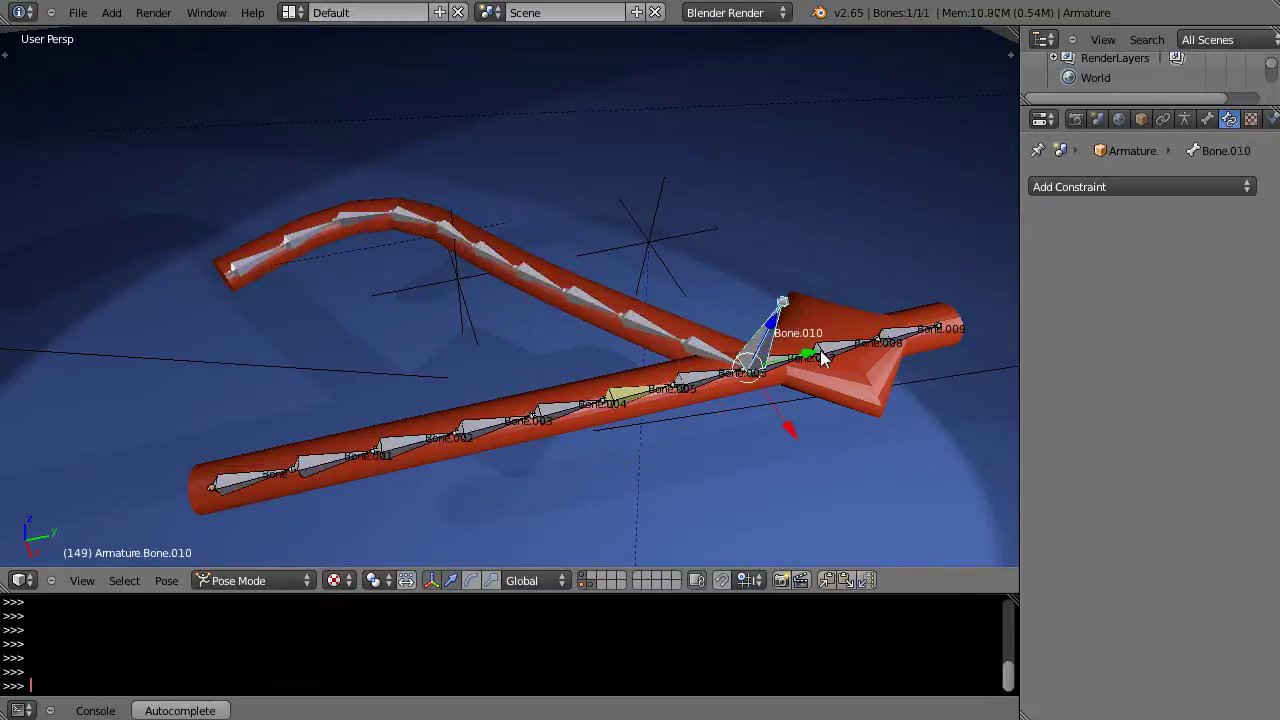
key("g")
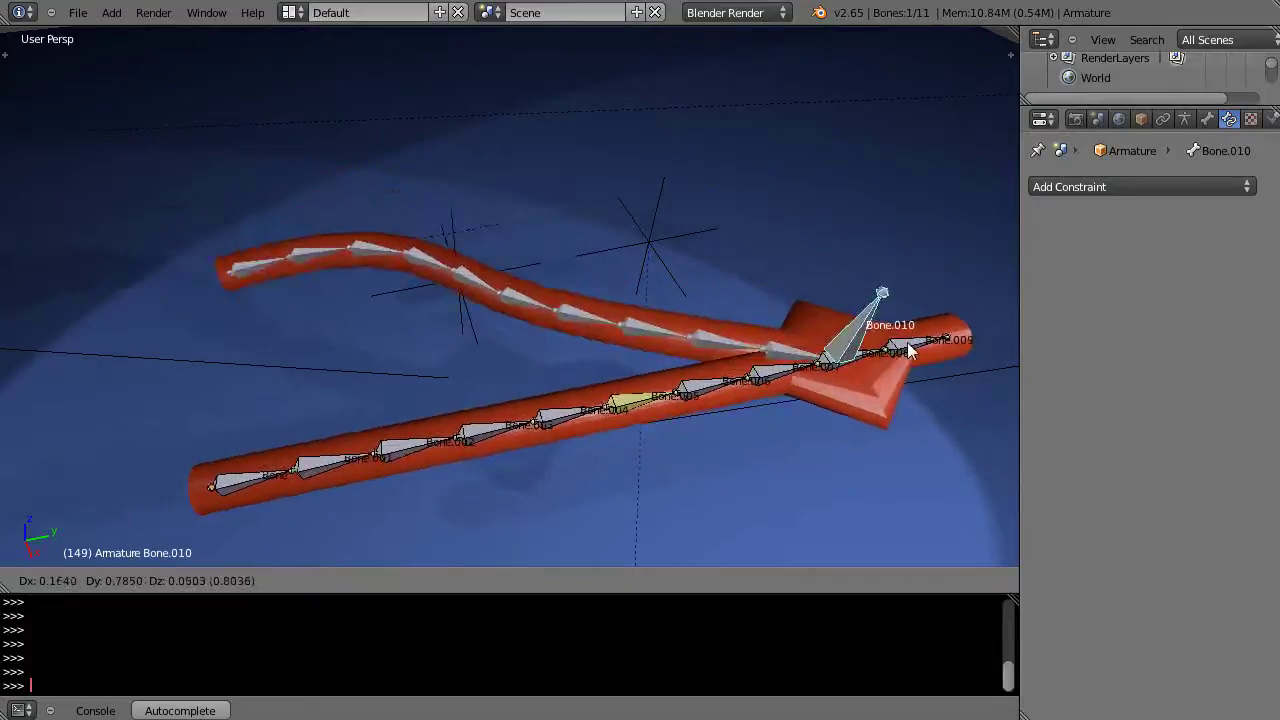
Cancel the pending Bone.010 move and give Bone.009's IK constraint a Chain Length of 5
right_click(907, 345)
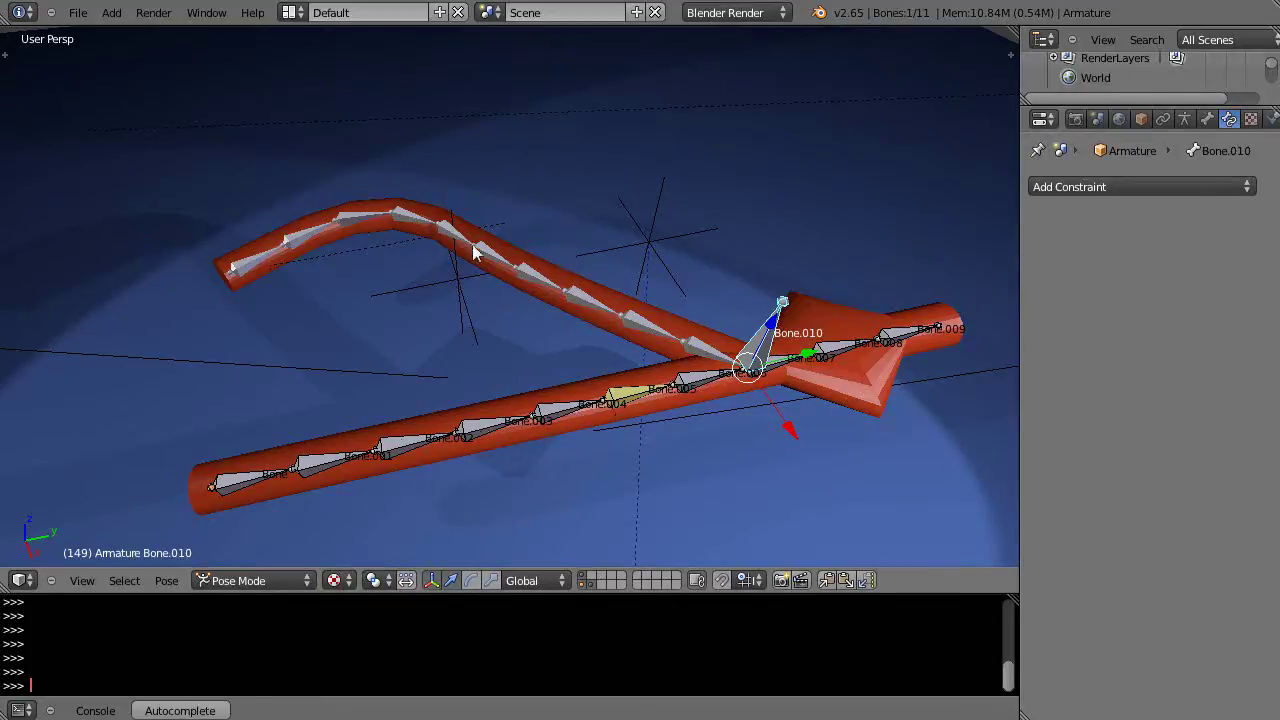
left_click(697, 345, "shift")
key("shift+i")
left_click(697, 345)
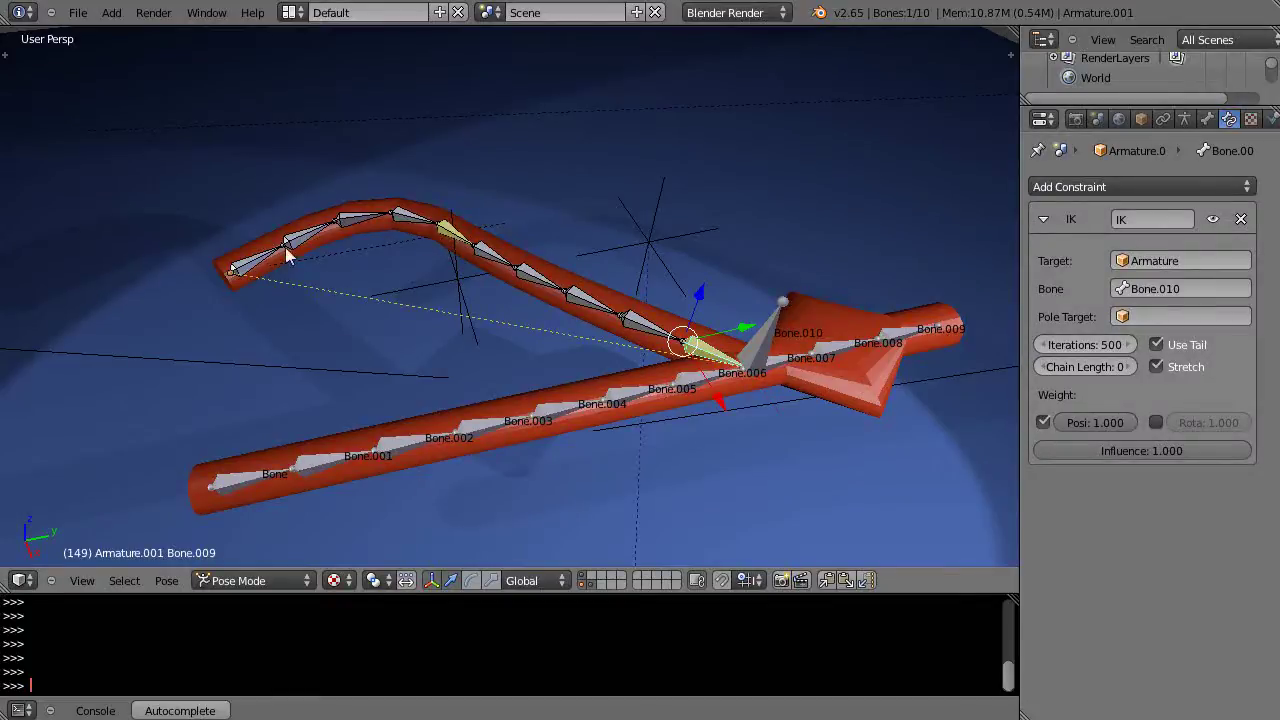
left_click(1129, 367)
left_click(1132, 366)
left_click(1133, 366)
left_click(1133, 366)
left_click(1133, 366)
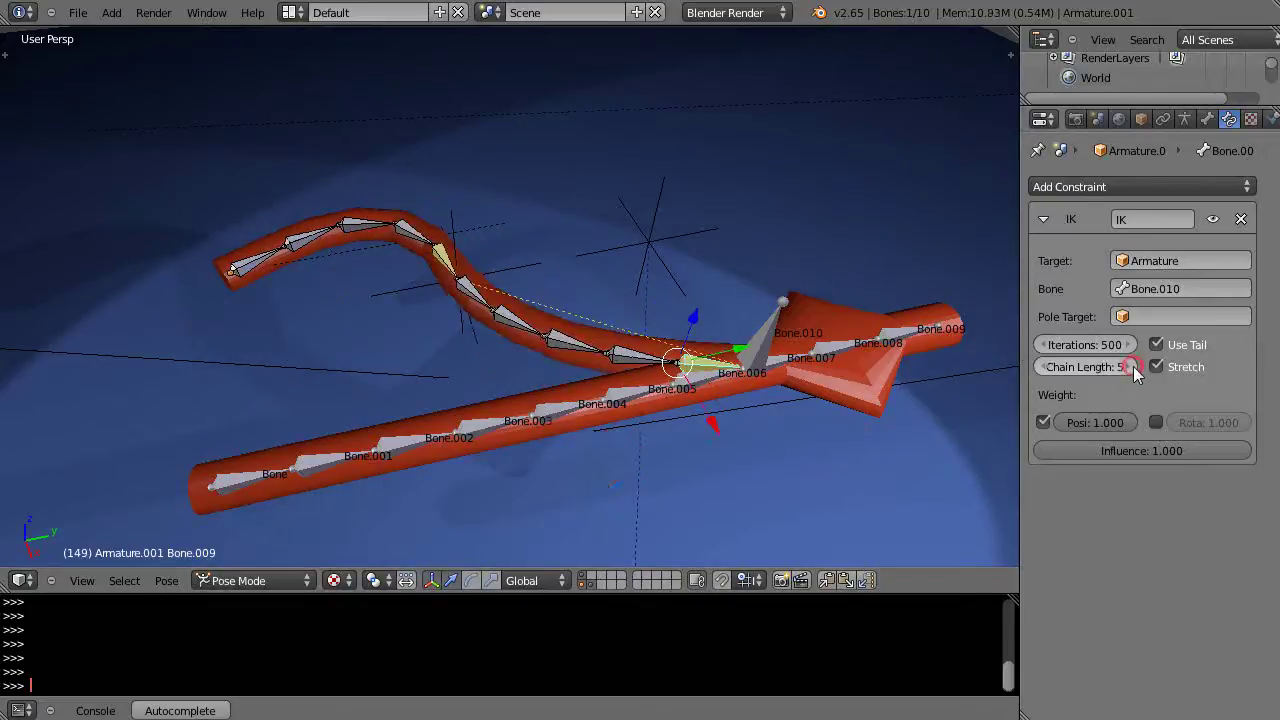
Test-rotate Bone.007 and cancel, then move Bone.010 so the upper tube dips into the lower tube
right_click(750, 360)
key("r")
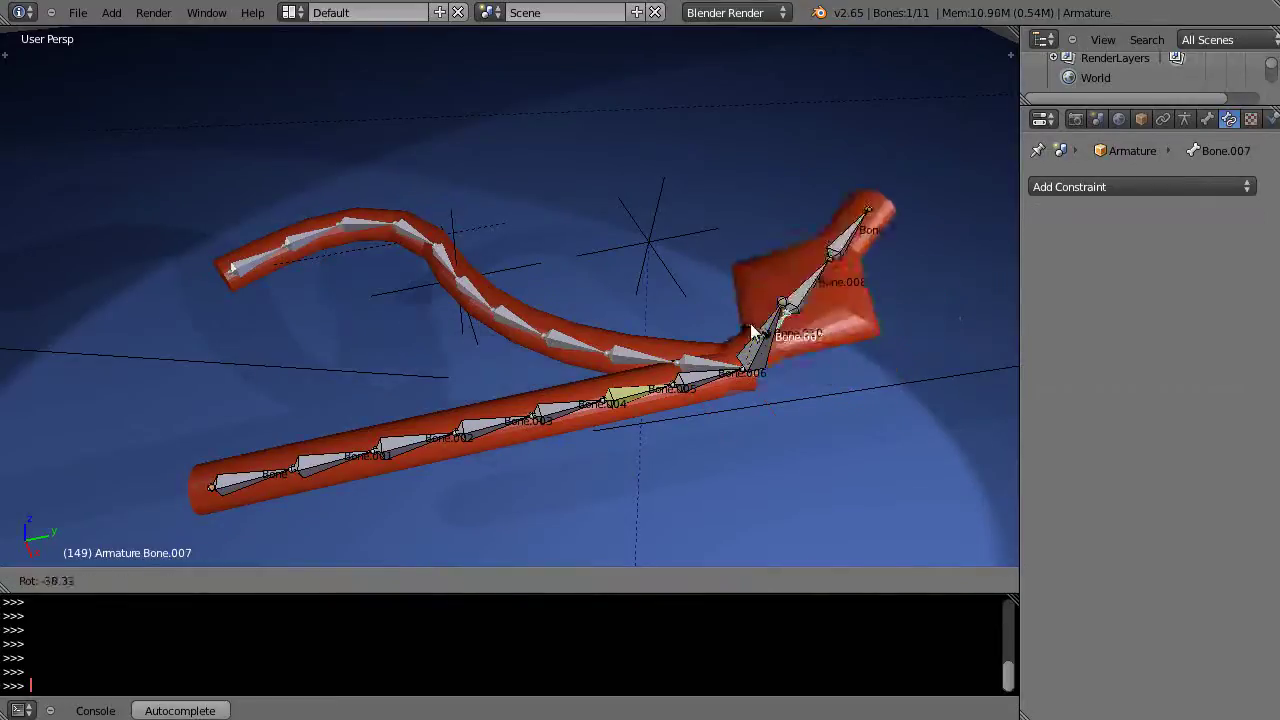
right_click(758, 360)
right_click(758, 360)
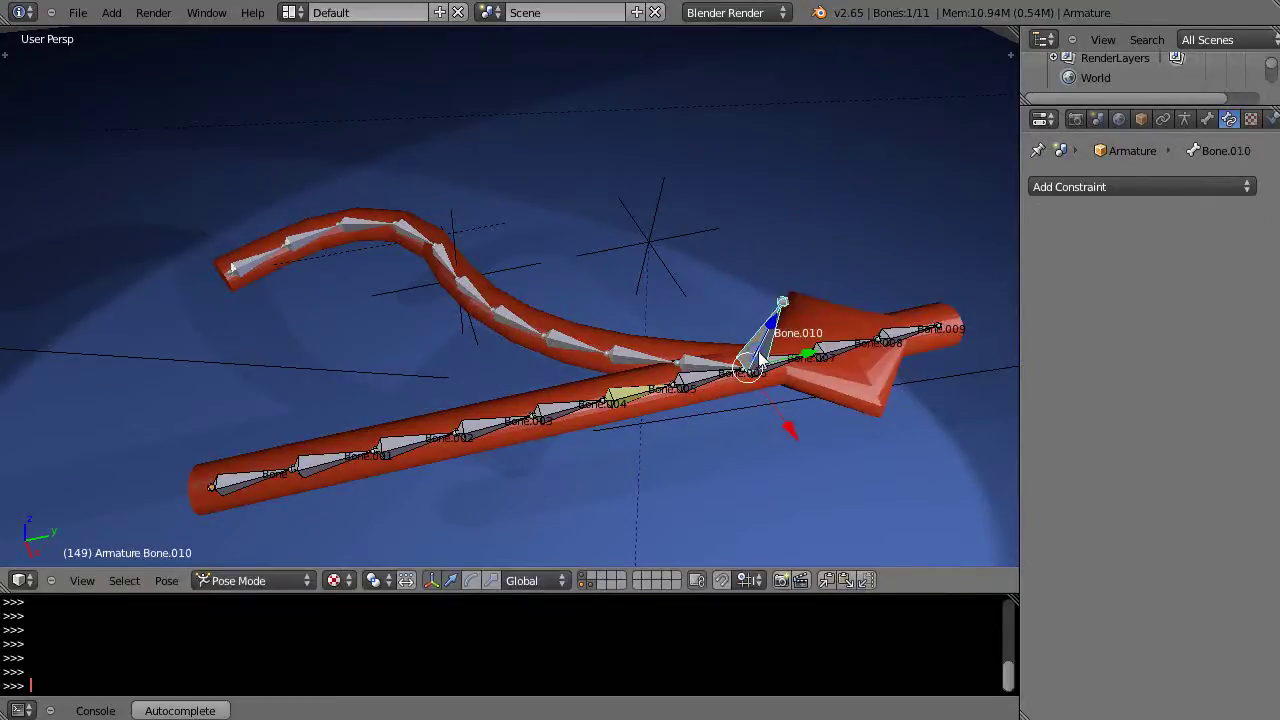
key("g")
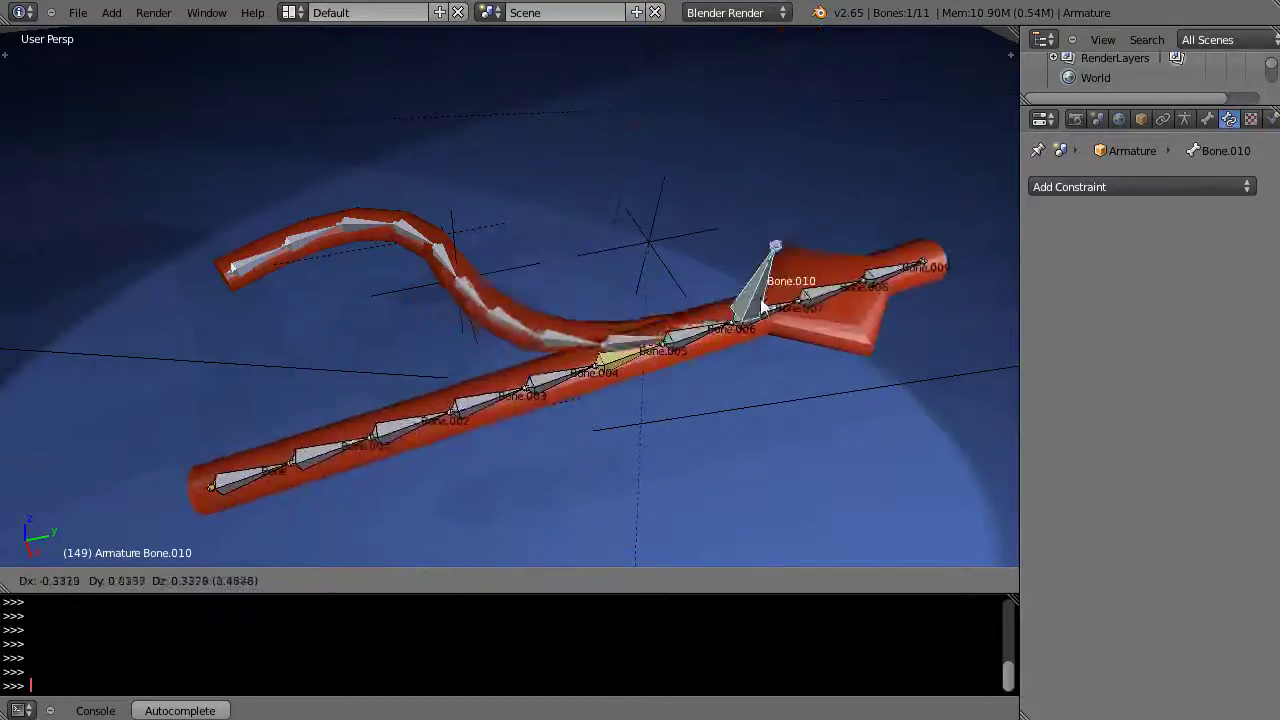
left_click(686, 333)
Move the Empty.001 IK target upward to Z 2.94595
right_click(457, 243)
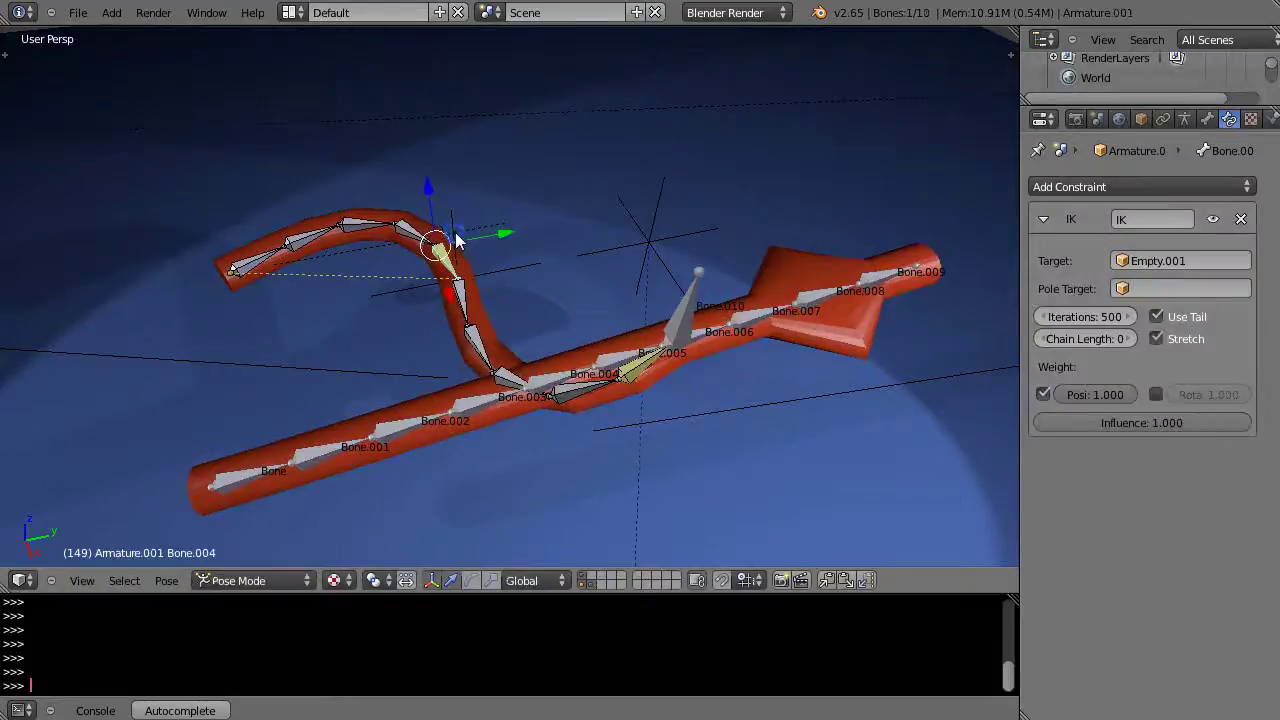
right_click(457, 243)
key("g")
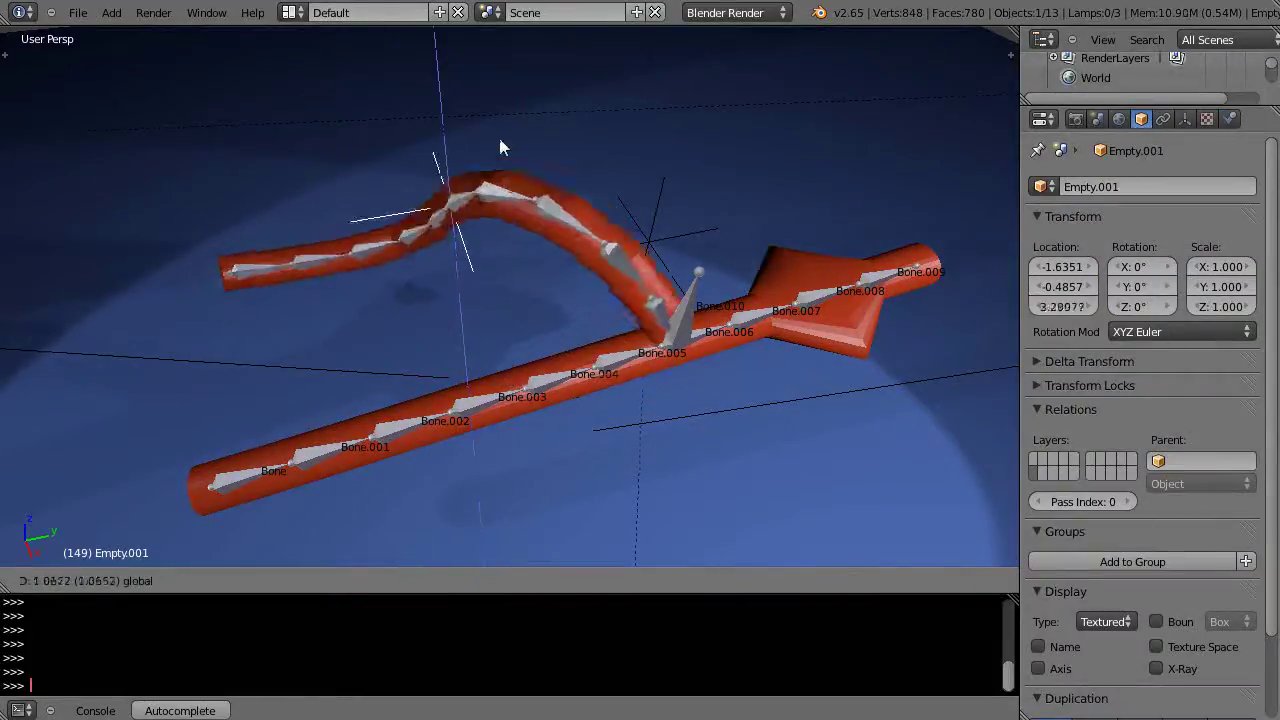
left_click(497, 174)
scroll(580, 274, "down", 4)
scroll(580, 274, "up", 6)
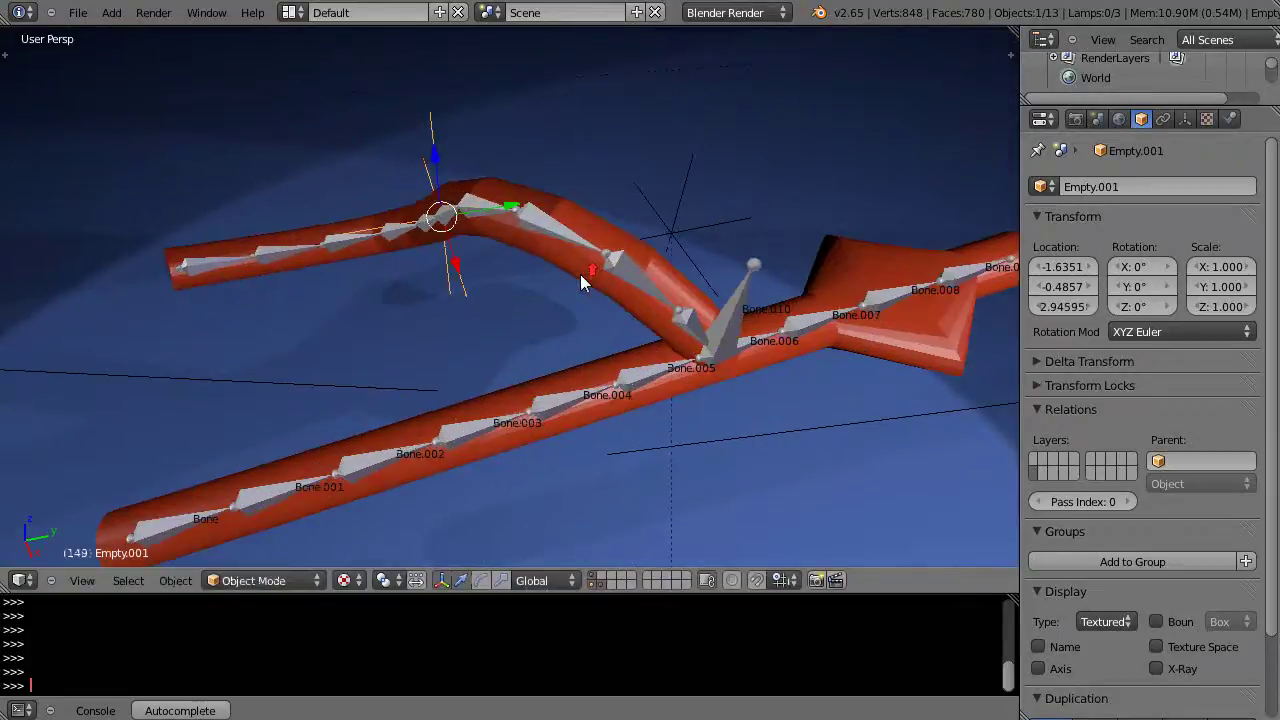
Reselect Bone.010 in Pose Mode and orbit to look down on the bent tube
right_click(722, 322)
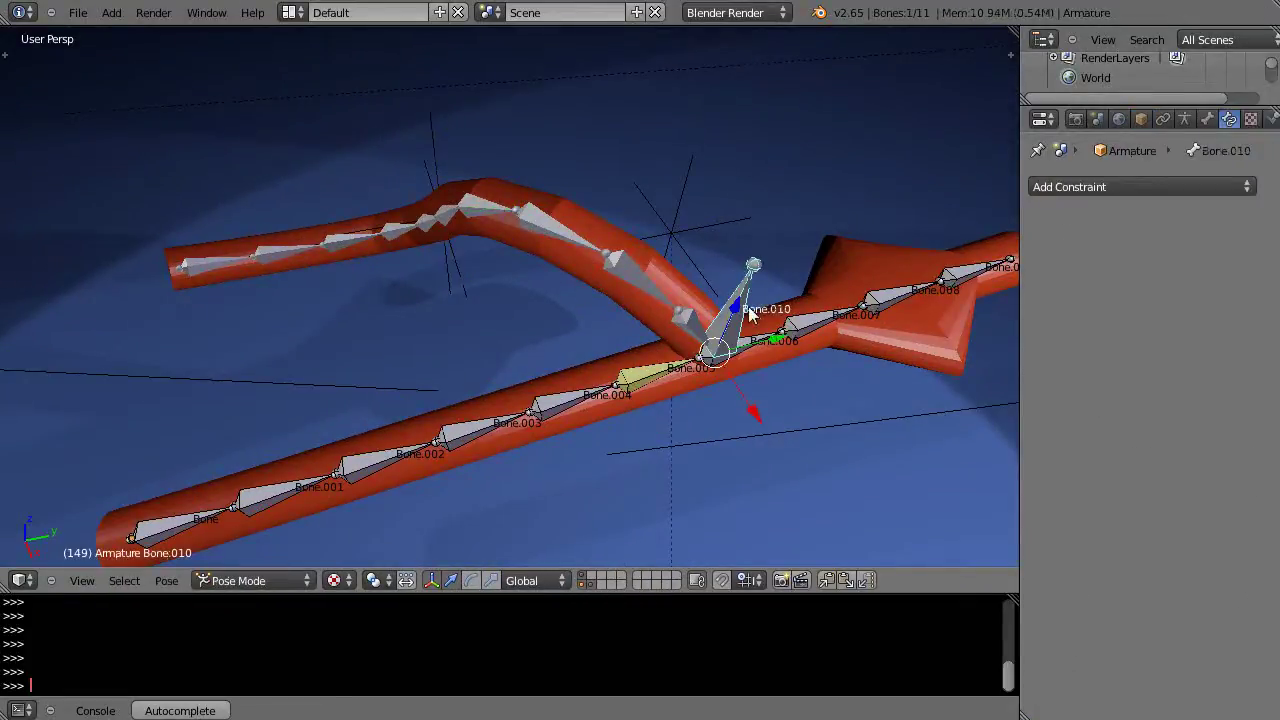
scroll(689, 337, "down", 4)
middle_click_drag(689, 337, 706, 410)
scroll(626, 389, "down", 3)
scroll(627, 397, "up", 3)
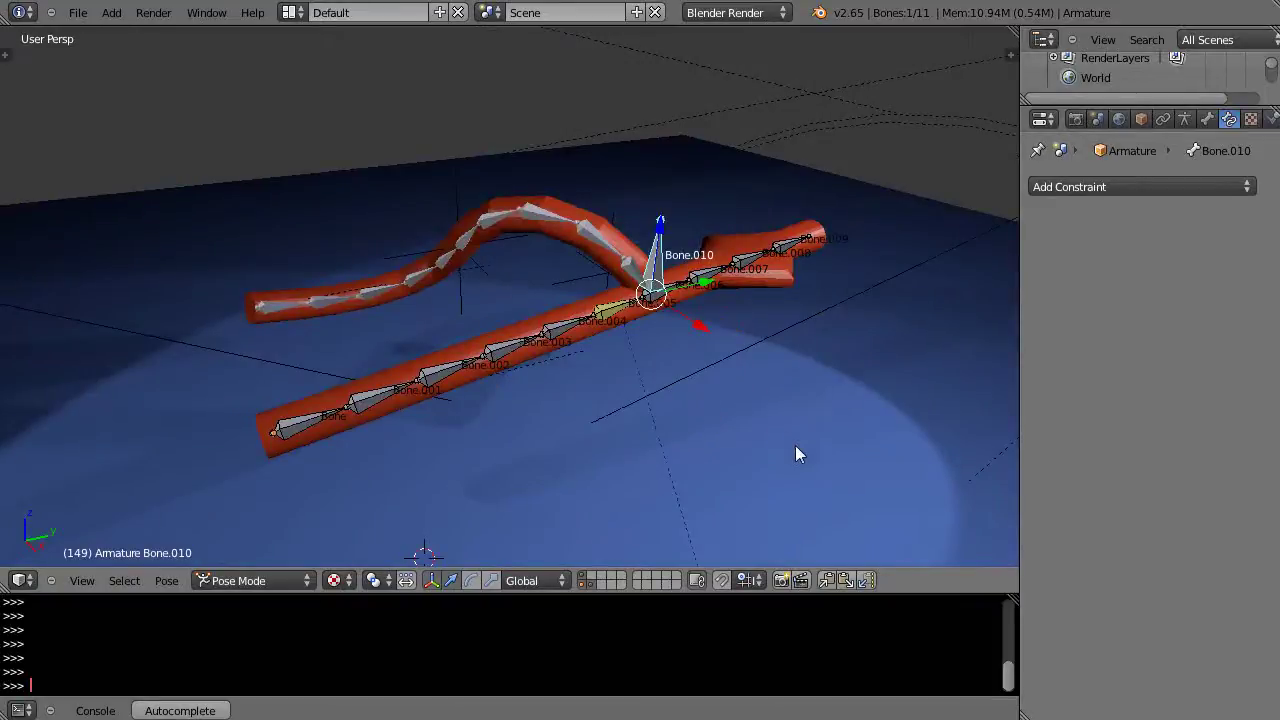